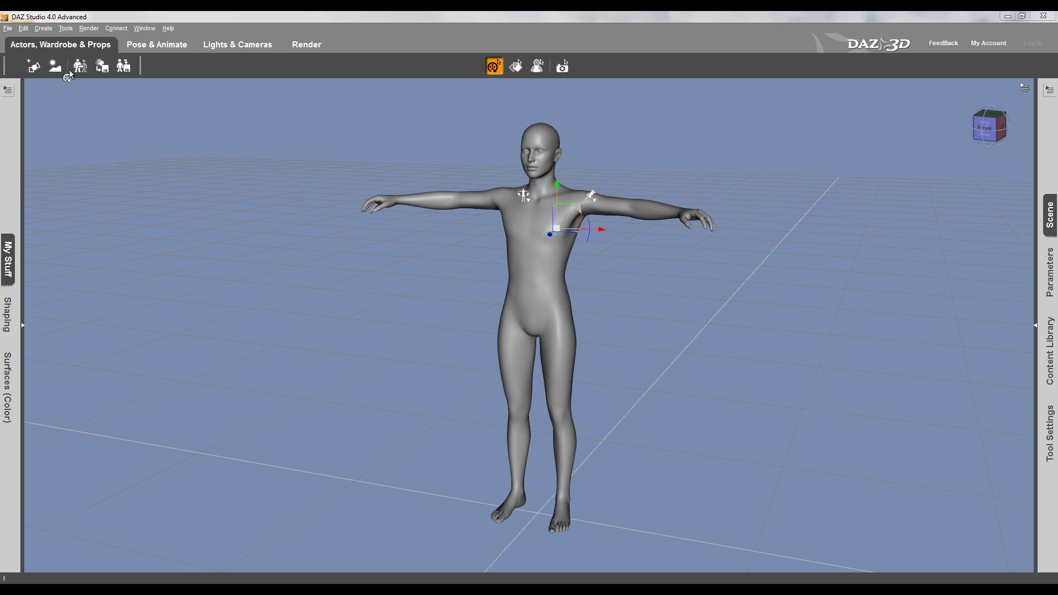
Open the Customize dialog for the menus and interface layout, and reposition it over the viewport.
click(23, 29)
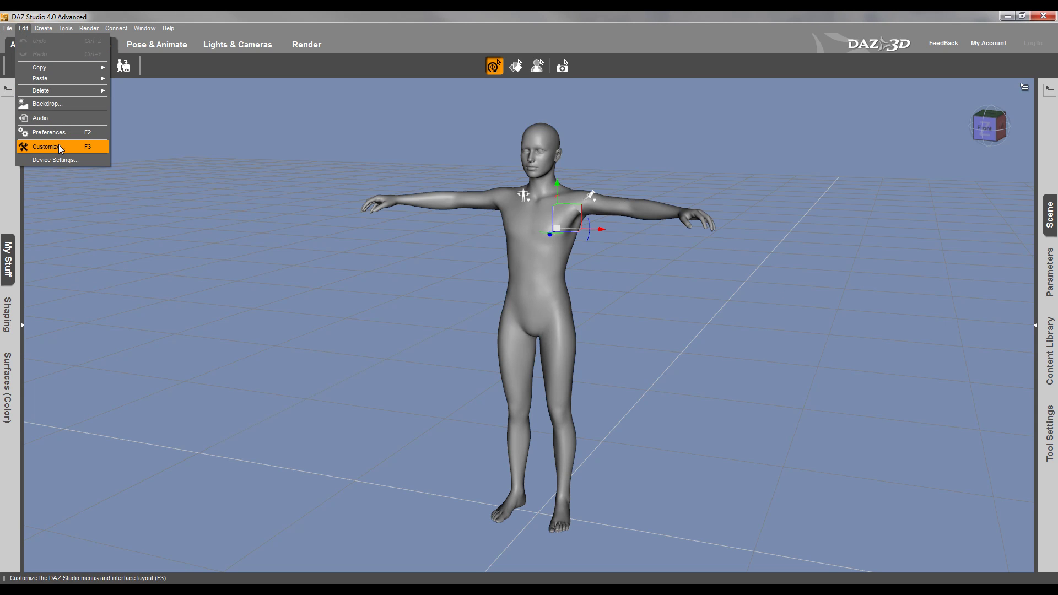
click(59, 144)
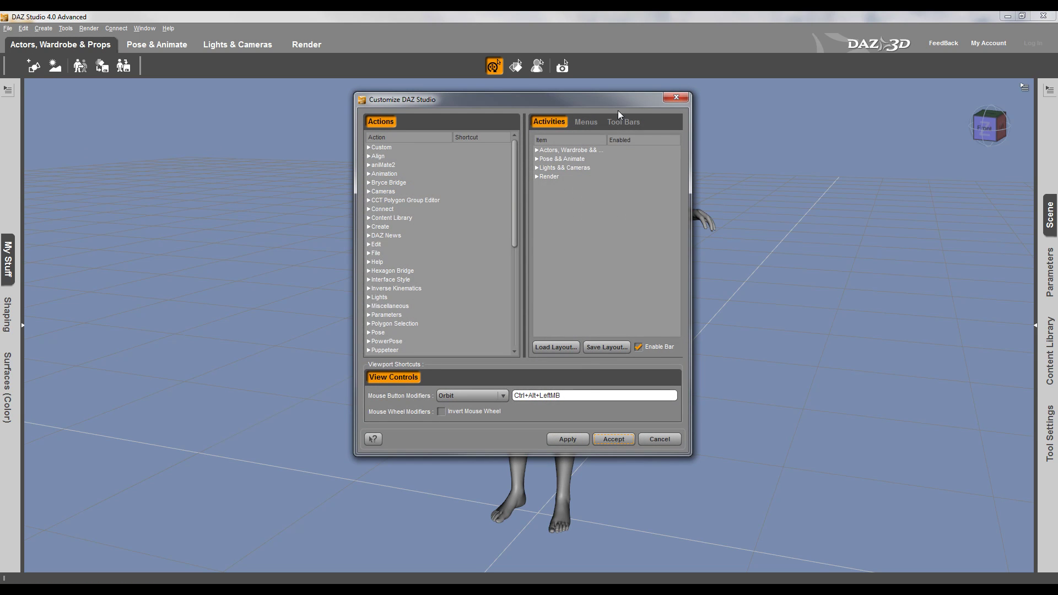
drag(565, 101, 536, 103)
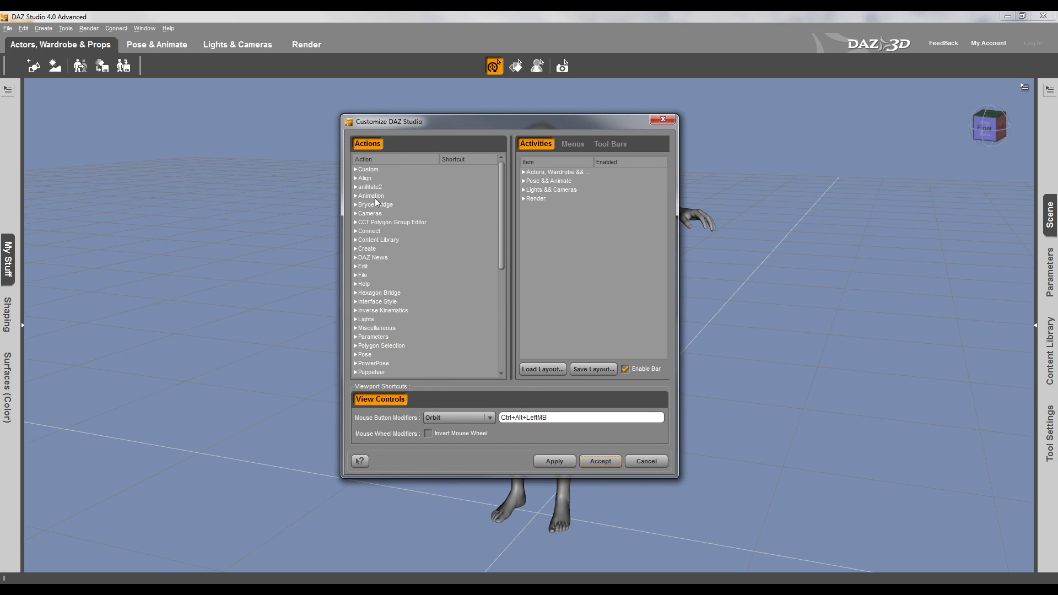
Look at the Cameras group of actions, including Show Hidden Properties and Sync With Scene Selection.
click(370, 214)
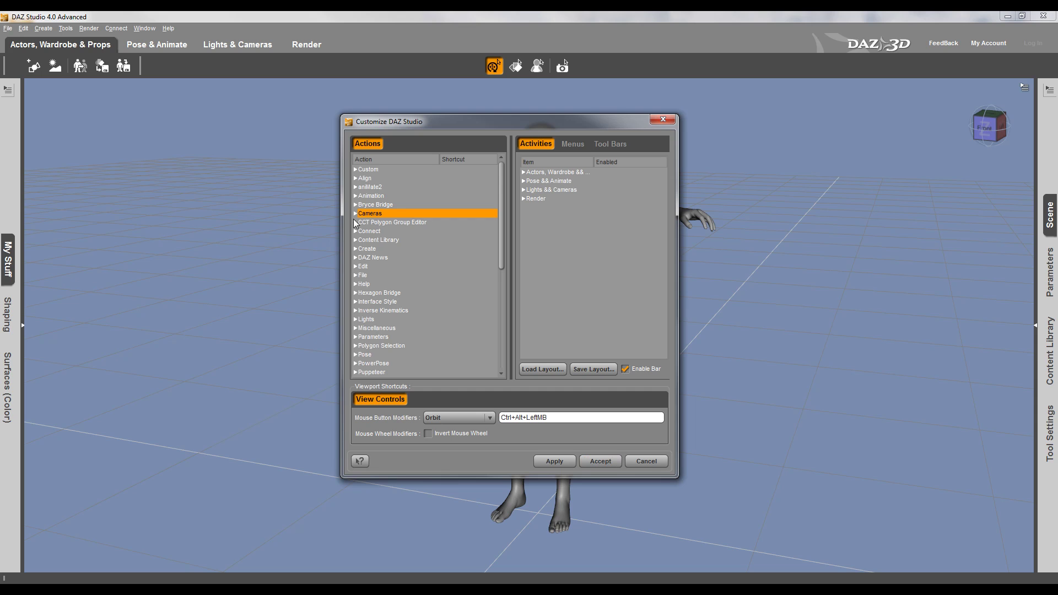
click(355, 214)
click(394, 226)
click(396, 235)
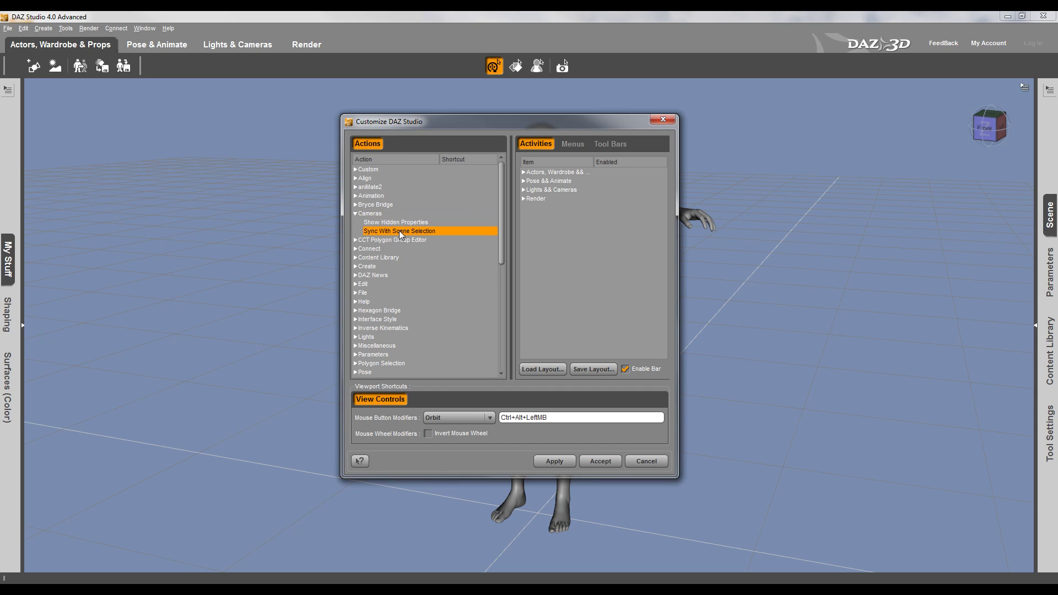
Examine the Help group of actions and view the shortcut and icon options for the DAZ Studio Help action.
scroll(403, 236, down, 3)
click(355, 235)
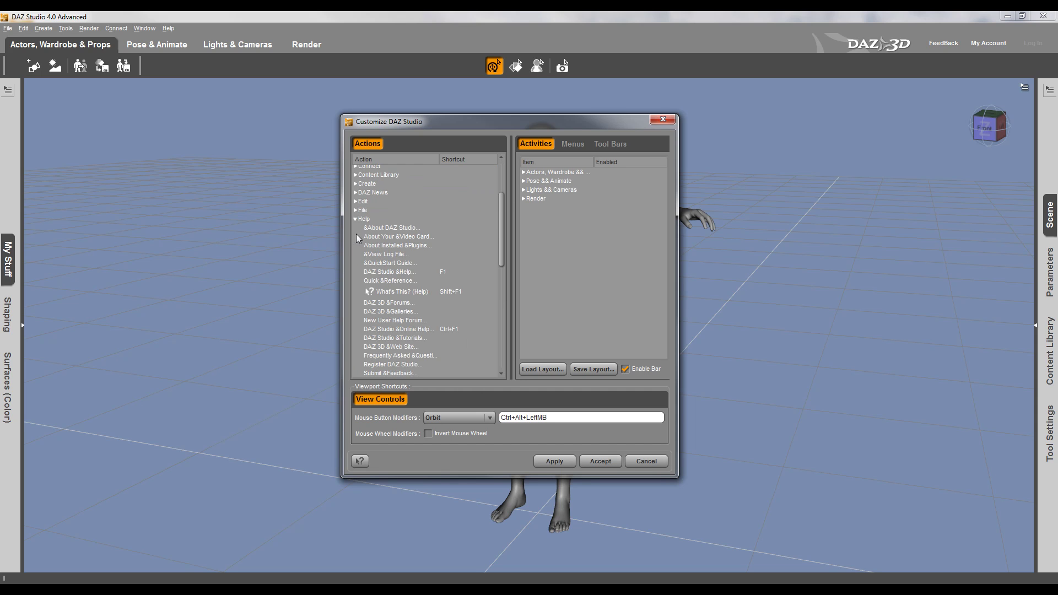
click(392, 272)
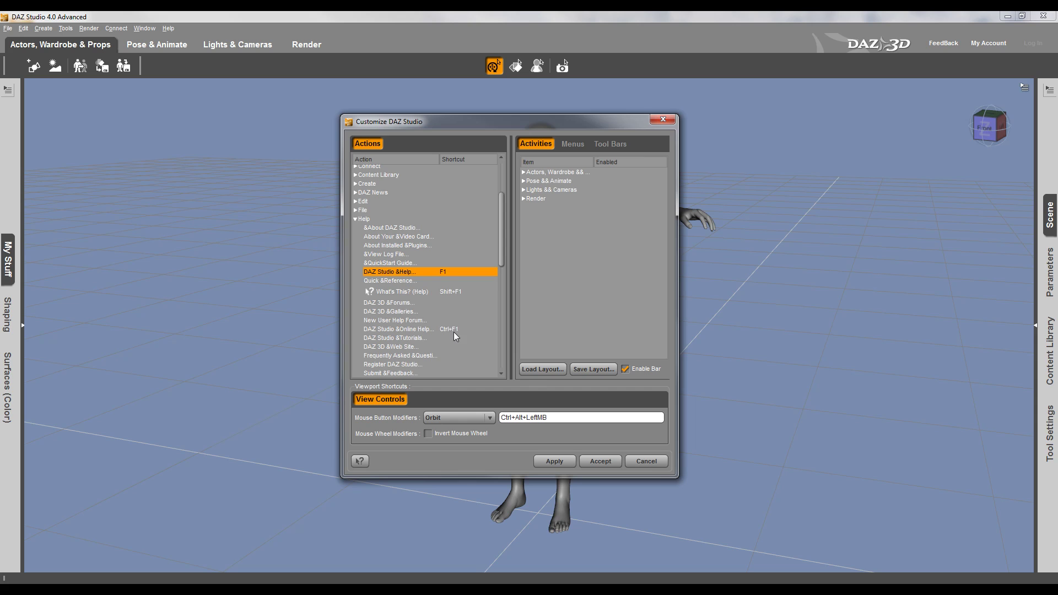
right_click(435, 275)
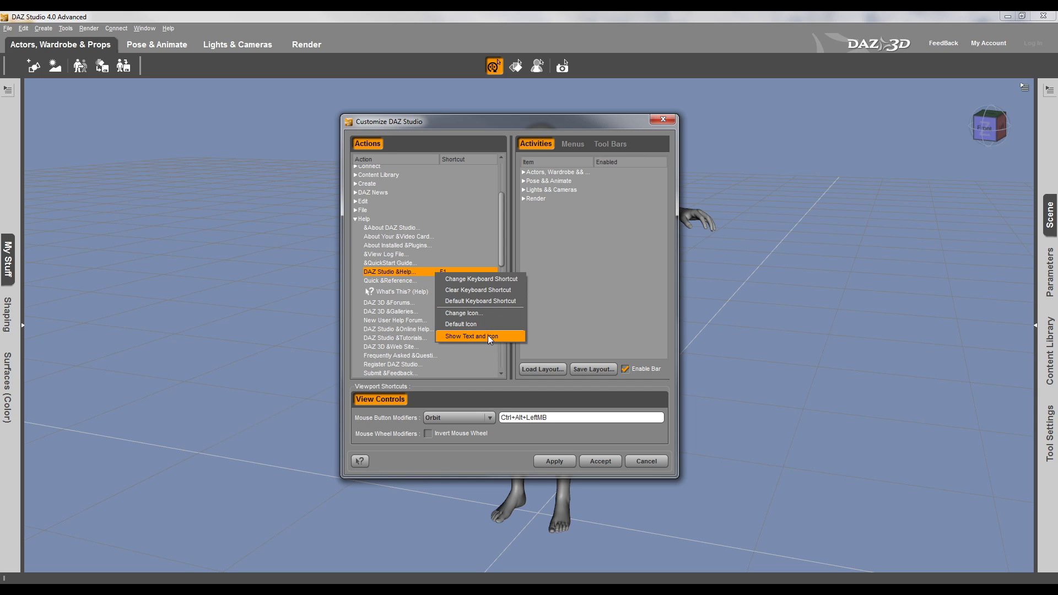
key(Escape)
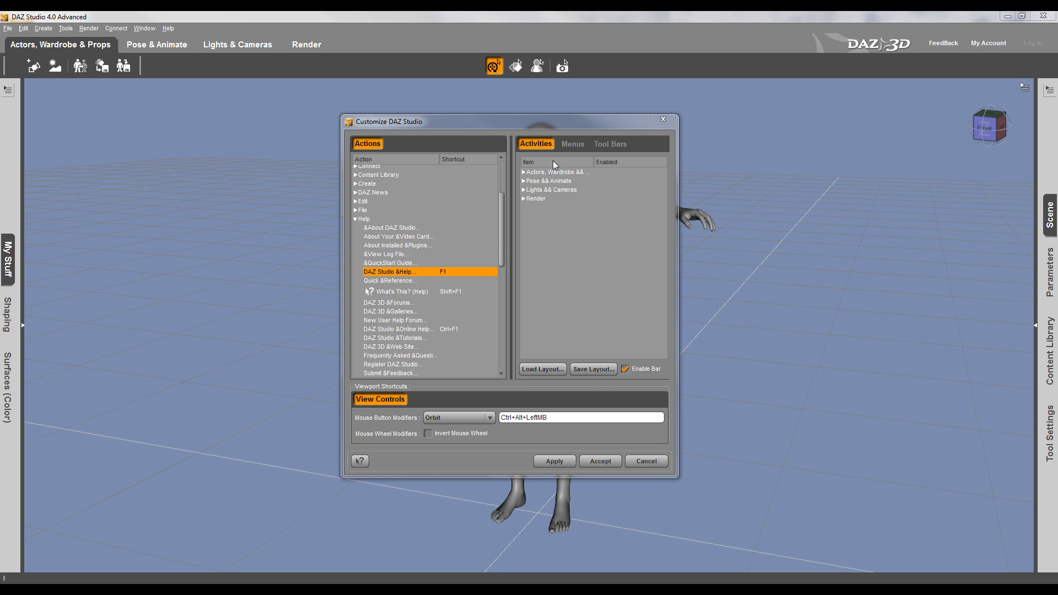
Look over the customizable menus and toolbars, and return to the activities list.
click(572, 145)
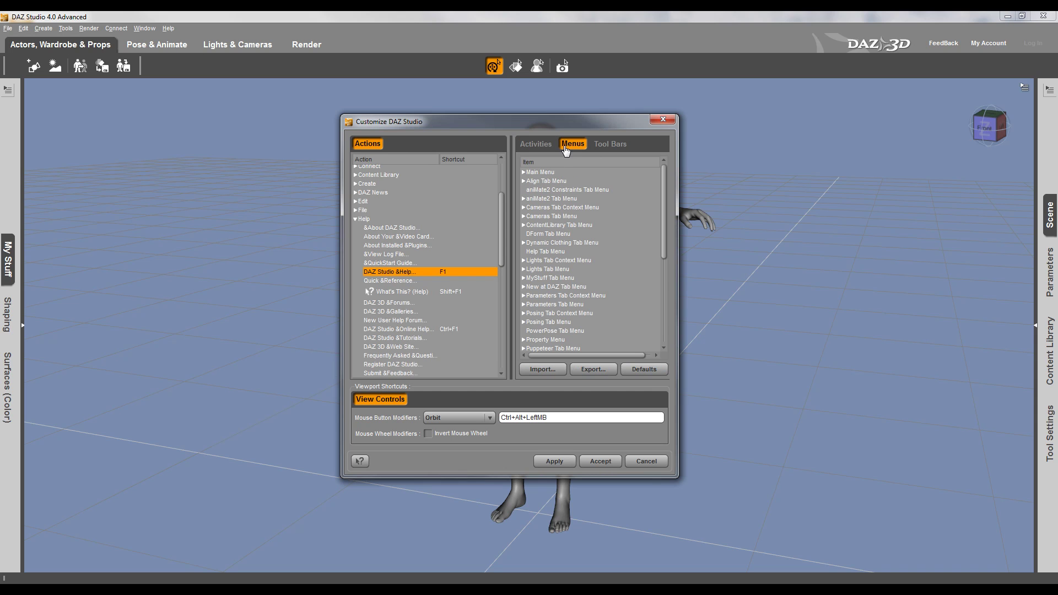
click(605, 145)
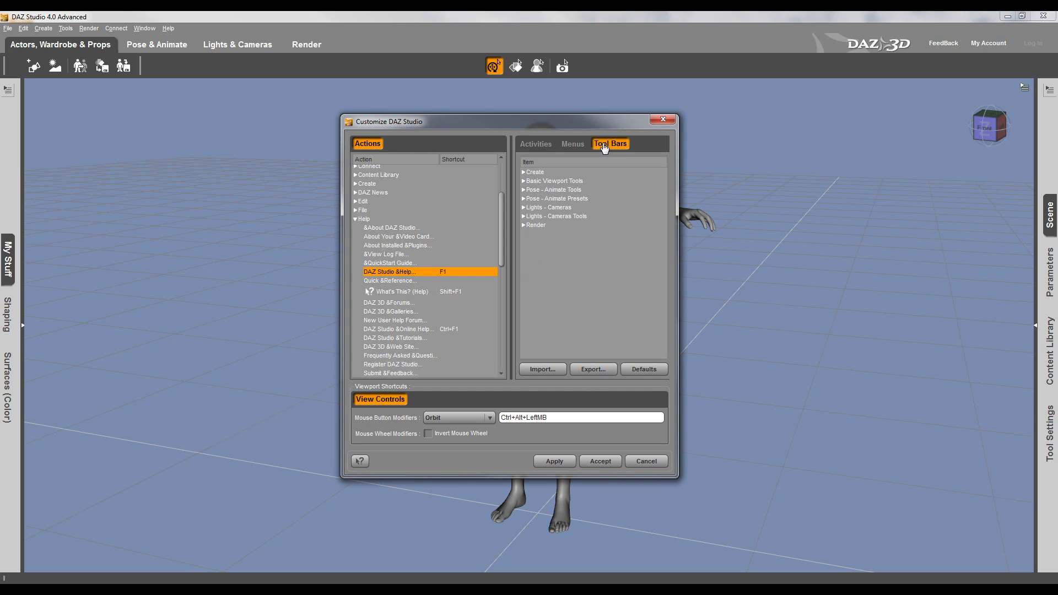
click(532, 145)
Enable the Pose - Animate Tools and Pose - Animate Presets toolbars for the Actors, Wardrobe & Props activity.
click(523, 172)
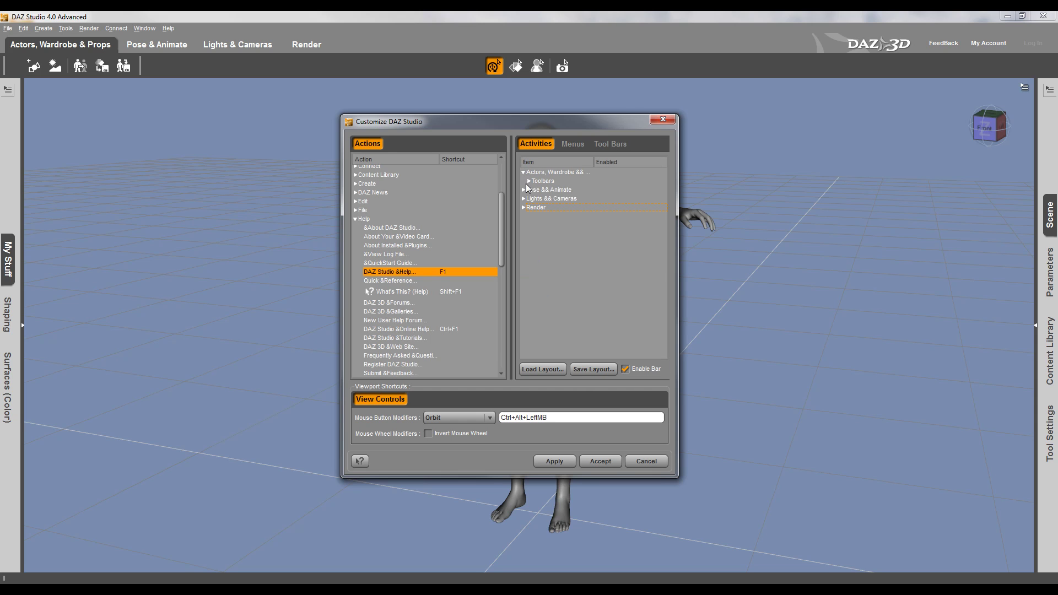
click(528, 182)
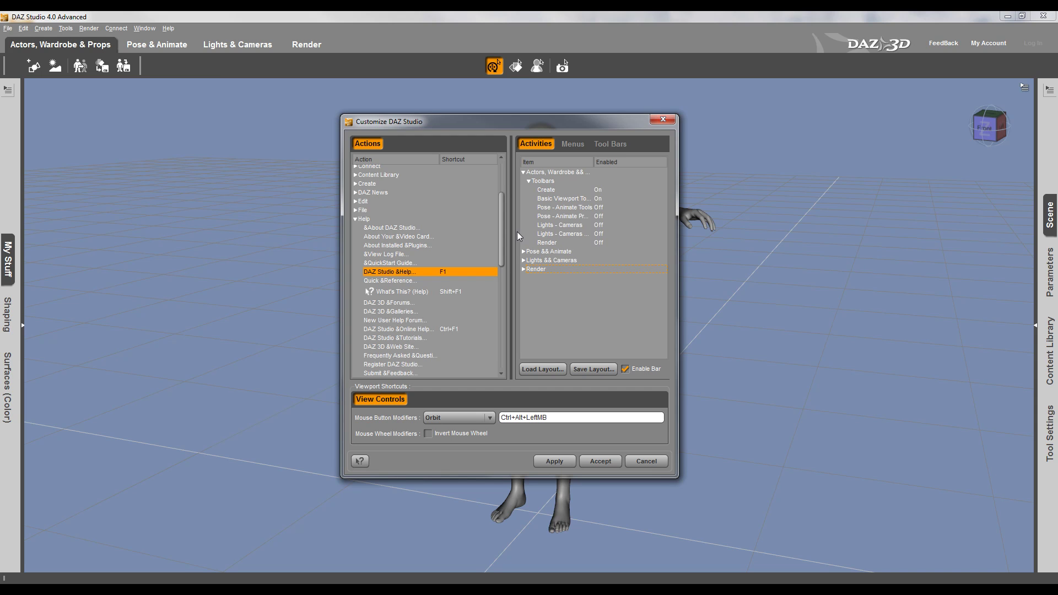
click(572, 208)
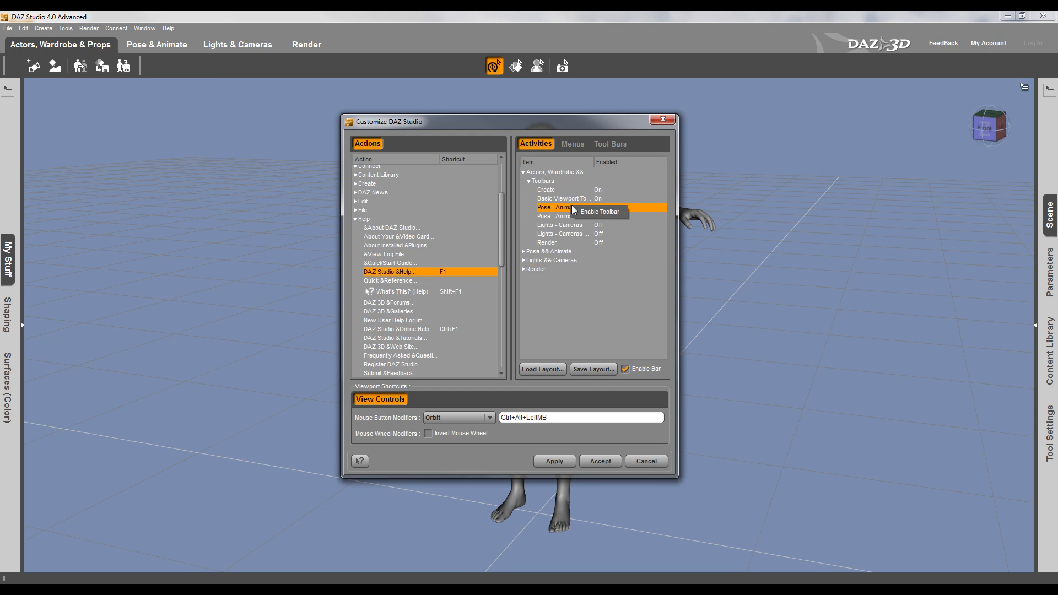
click(576, 212)
click(568, 216)
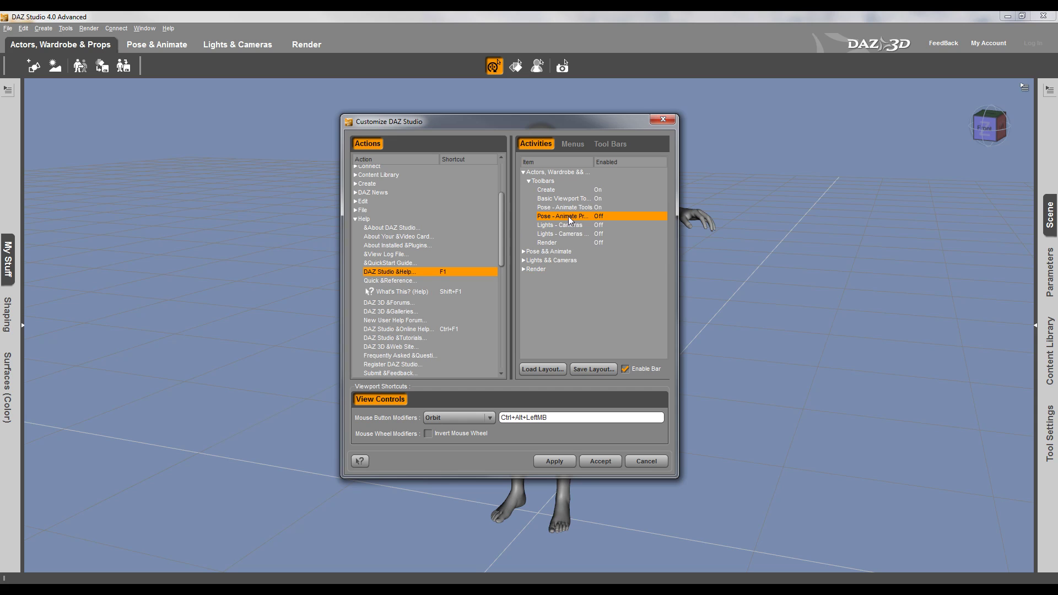
click(605, 223)
Enable the Lights - Cameras, Lights - Cameras Tools and Render toolbars for Actors, Wardrobe & Props and apply the changes.
click(568, 224)
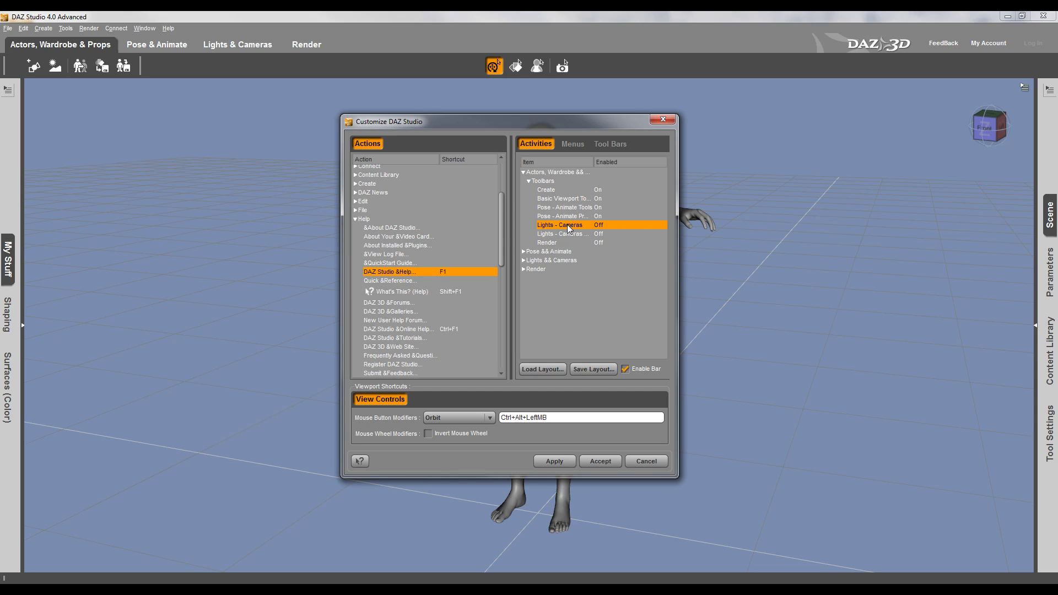
click(570, 234)
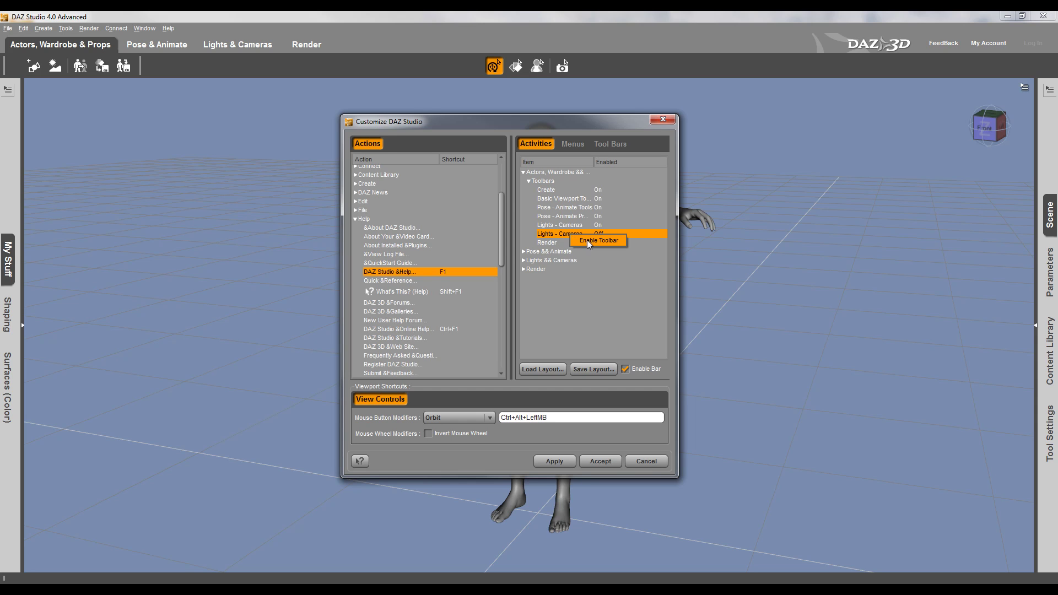
click(586, 239)
click(573, 242)
click(591, 245)
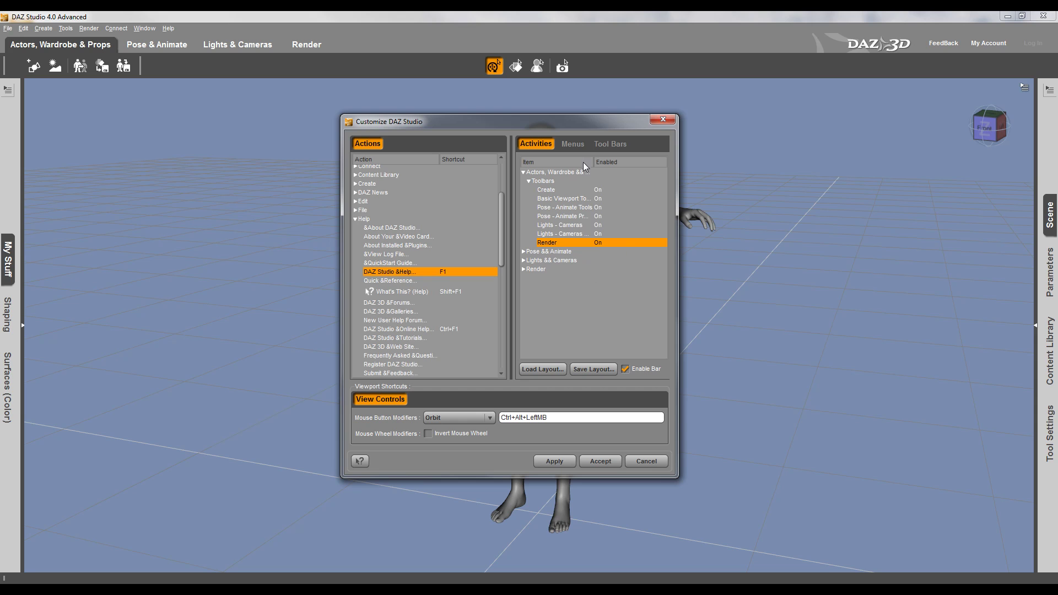
click(554, 461)
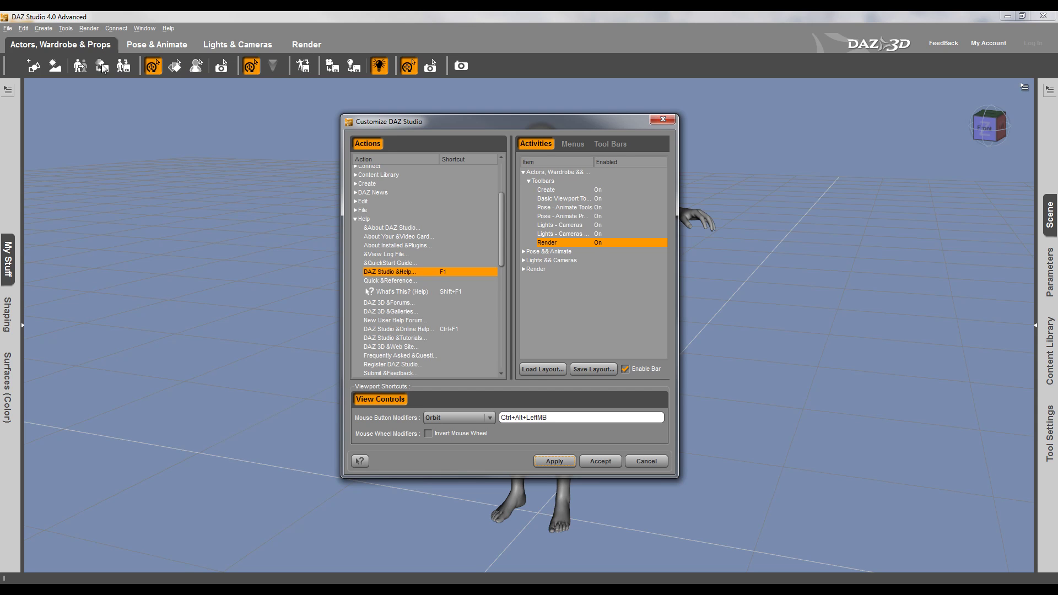
Examine which toolbars are enabled for the Pose & Animate and Render activities, and collapse all activity groups.
click(522, 172)
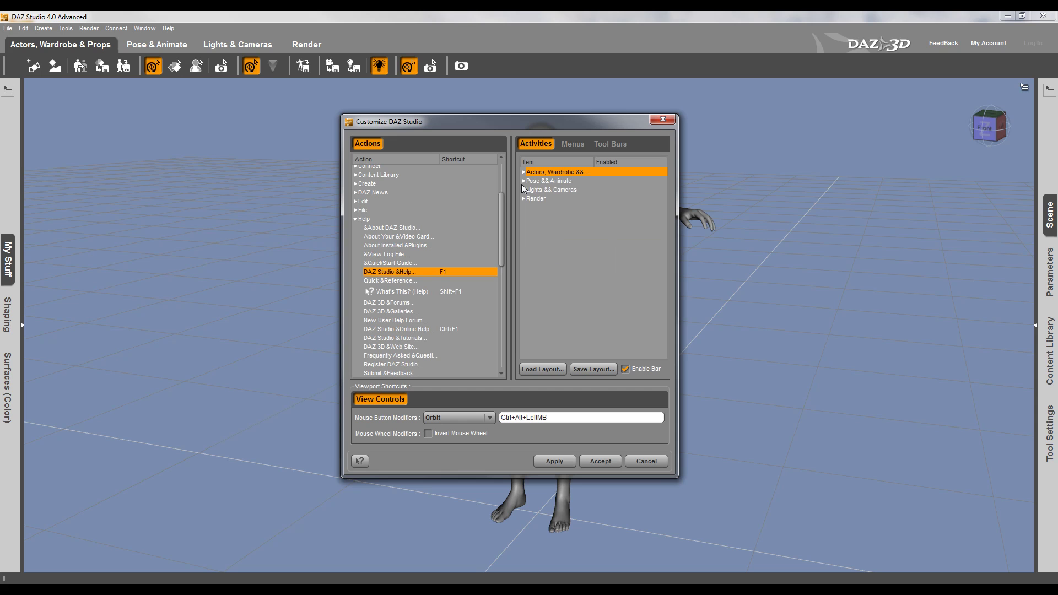
click(523, 181)
click(530, 189)
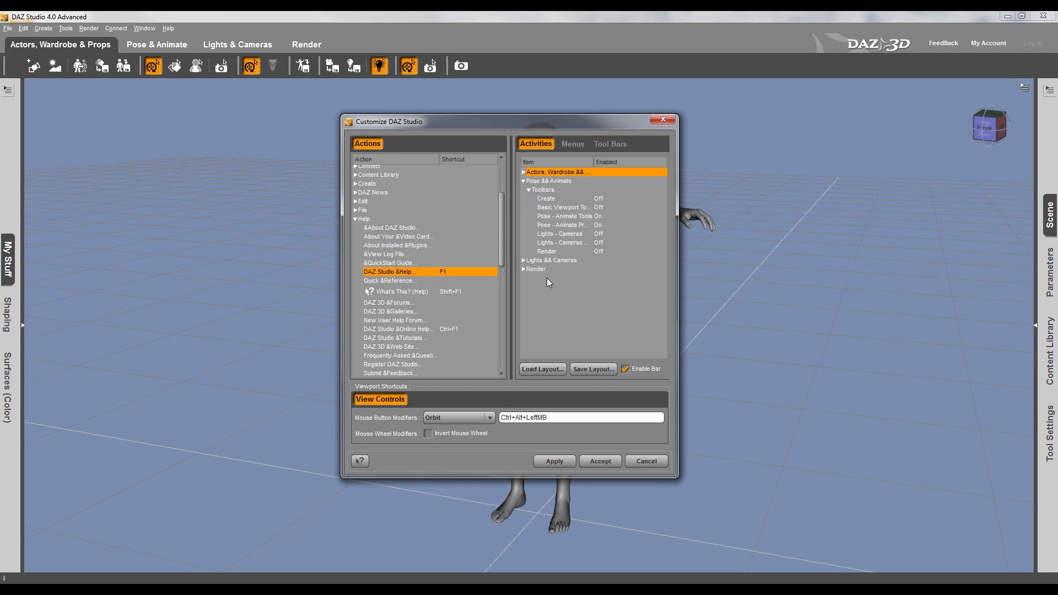
click(523, 277)
click(528, 286)
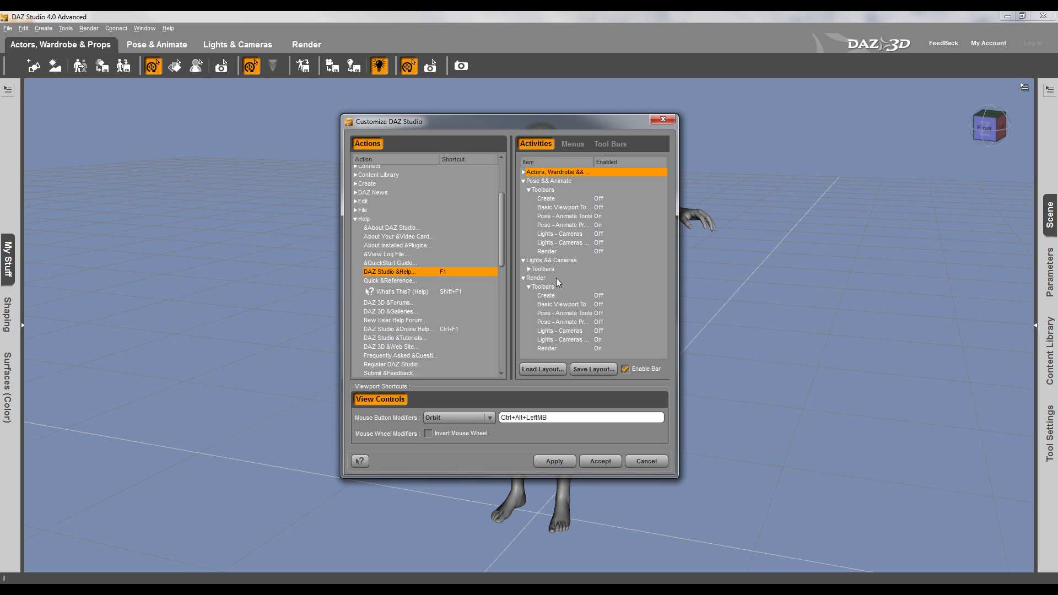
click(557, 296)
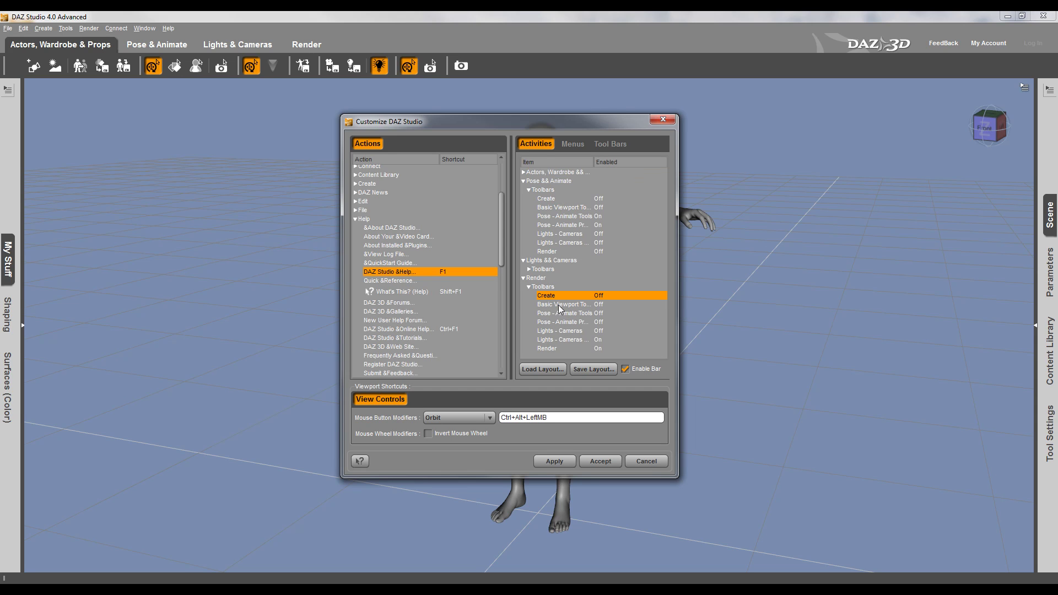
click(557, 304)
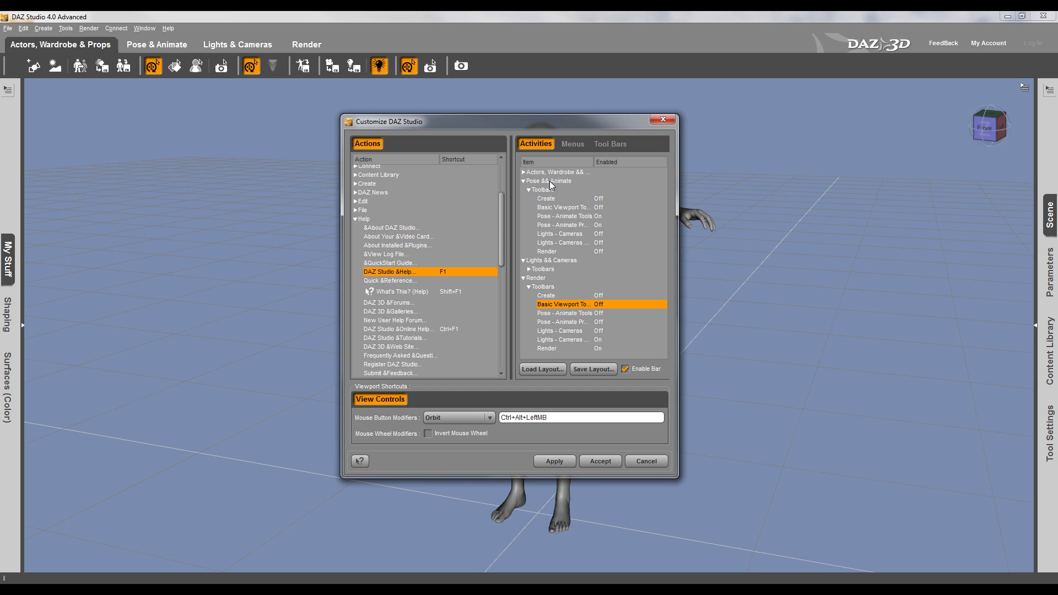
click(564, 209)
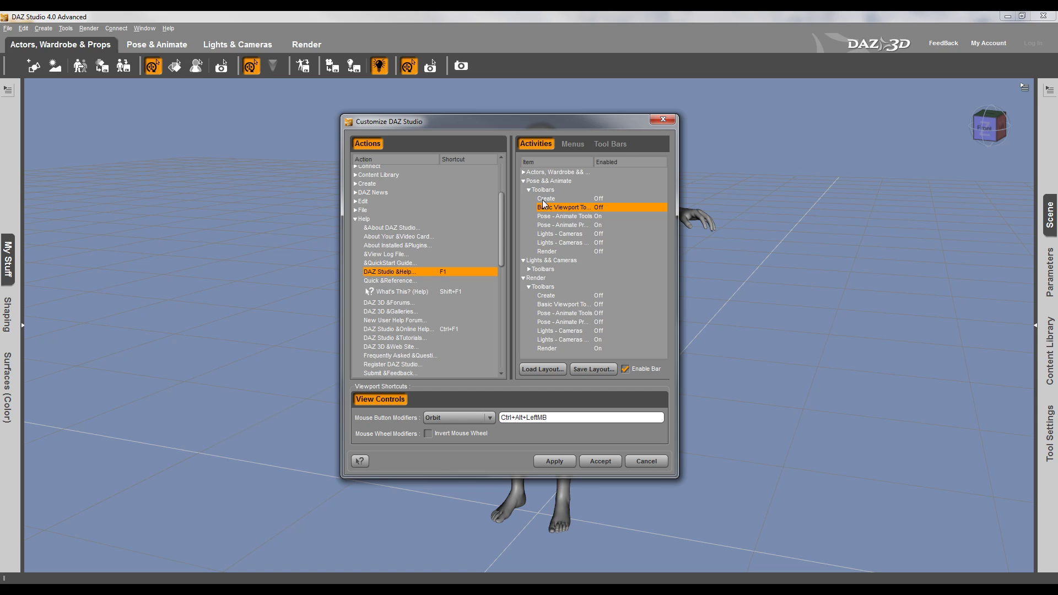
click(524, 181)
click(524, 189)
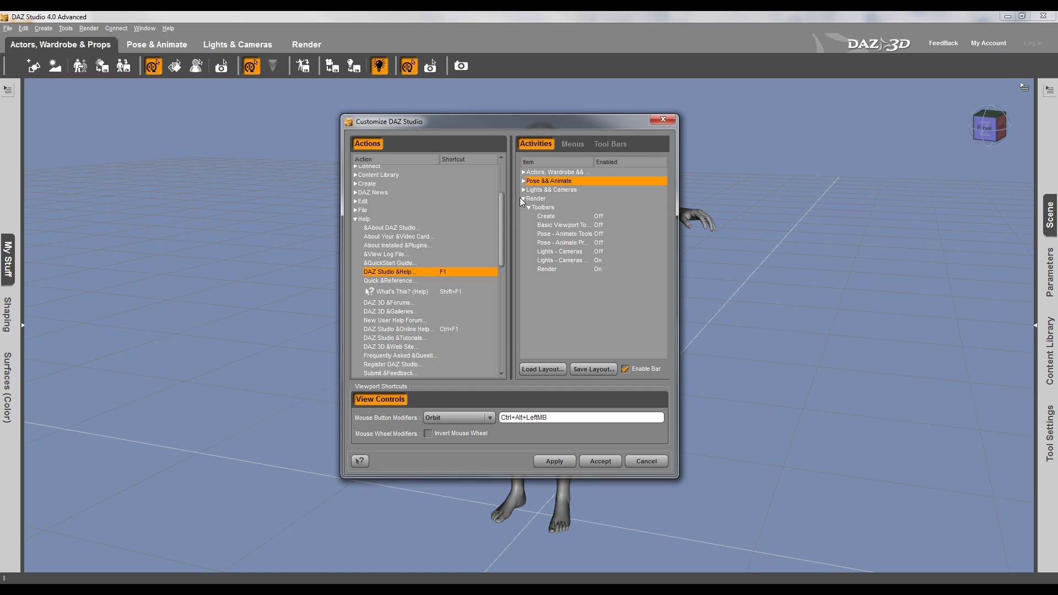
click(522, 198)
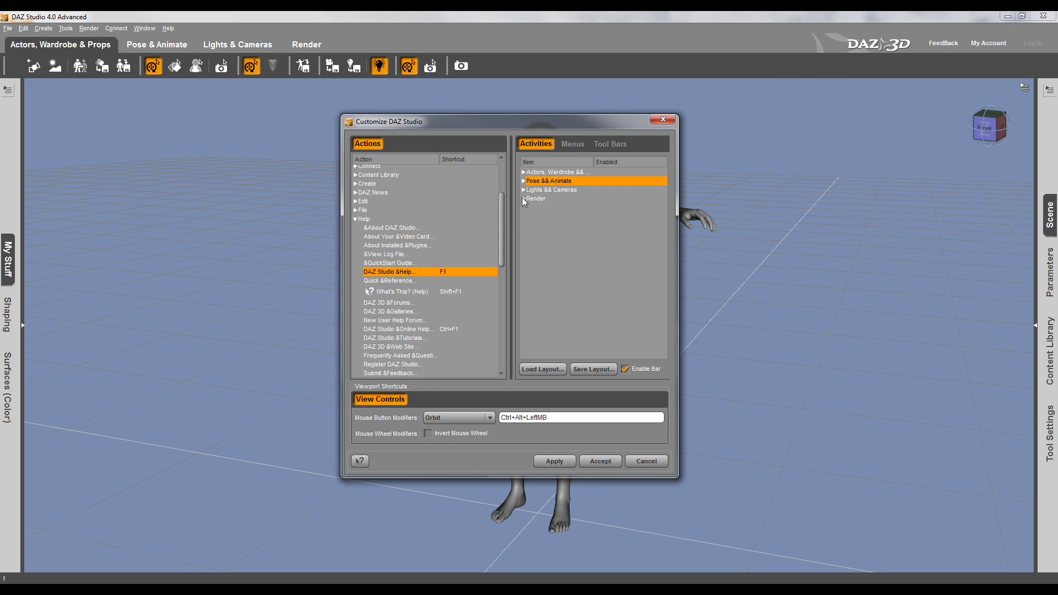
Review the customizable menus, looking at the Main Menu's submenus and the entries of its File menu.
click(573, 143)
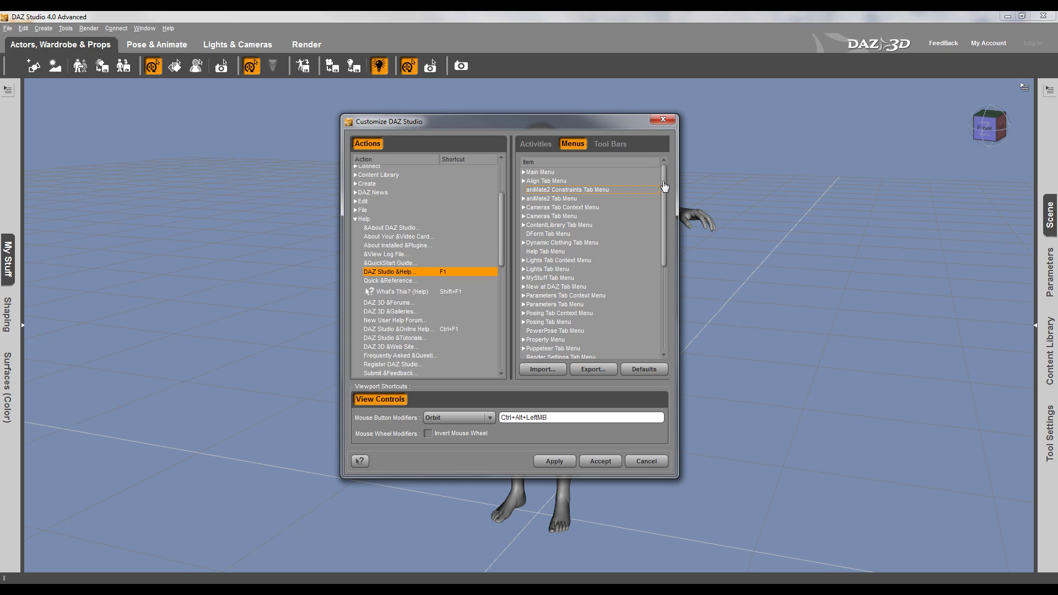
mouse_move(664, 186)
mouse_down()
mouse_move(667, 309)
mouse_move(666, 168)
mouse_up()
click(522, 172)
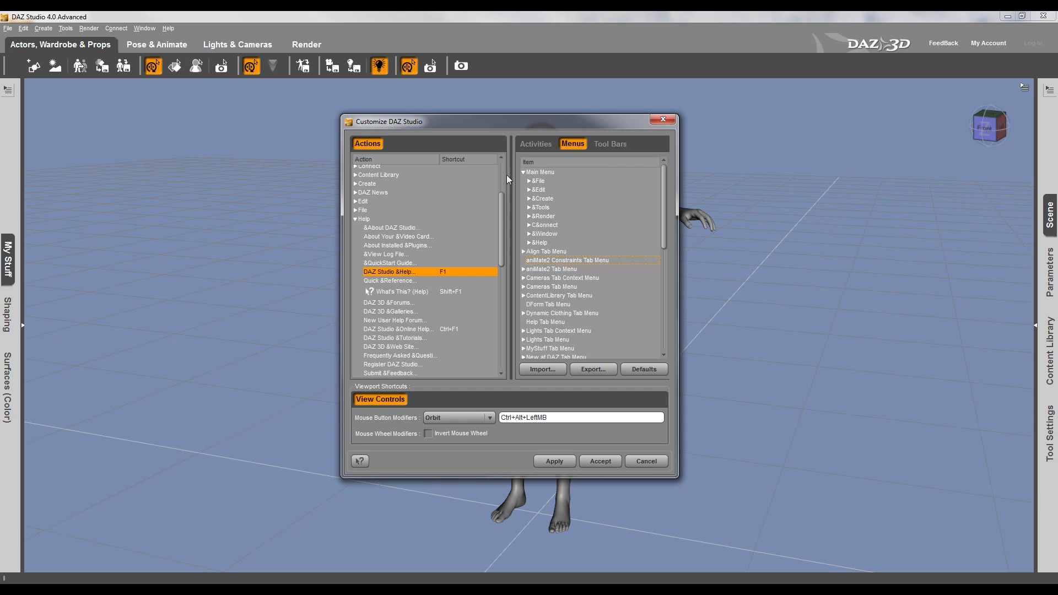
click(528, 181)
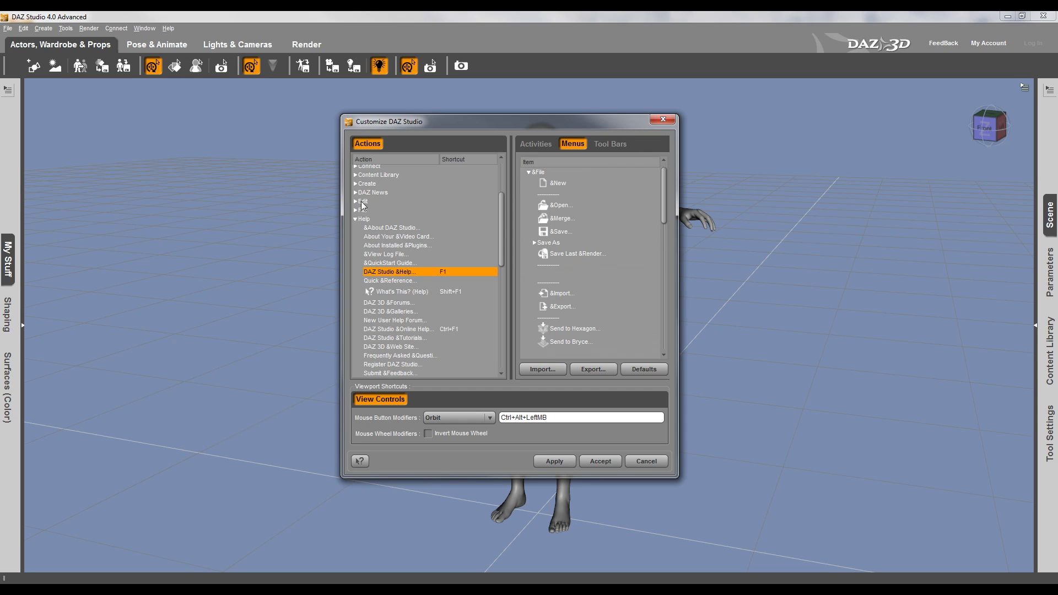
click(528, 171)
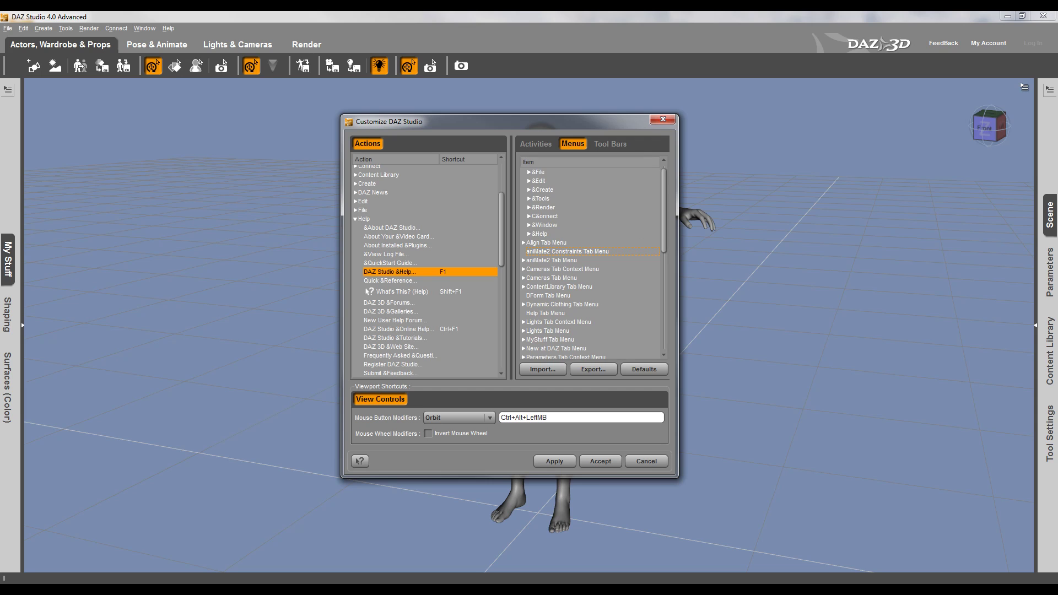
Add a submenu named "Geekatplay" after the blank entries in the Main Menu's Help menu.
click(540, 234)
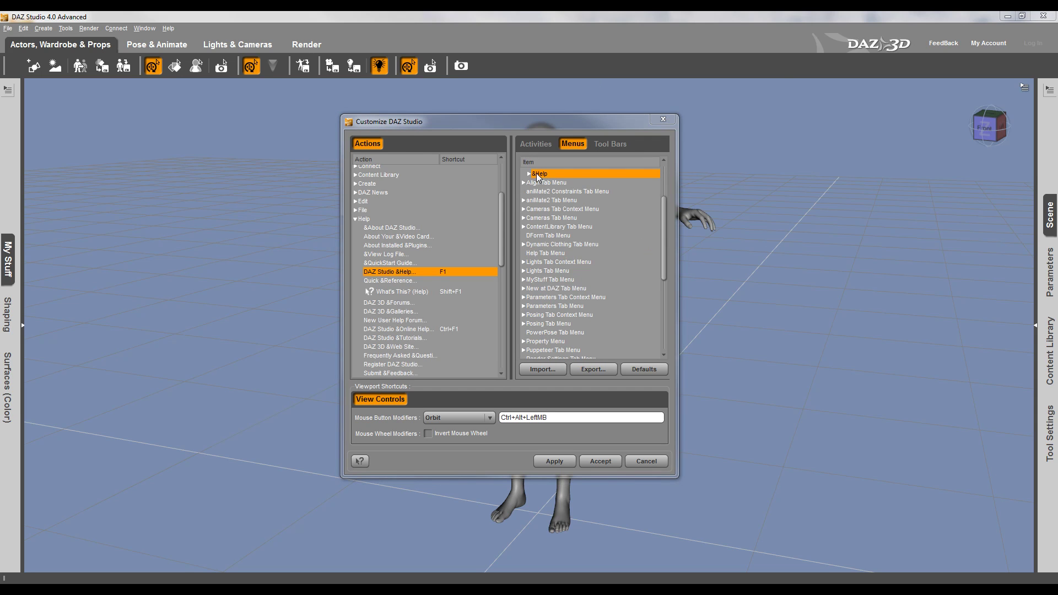
double_click(537, 175)
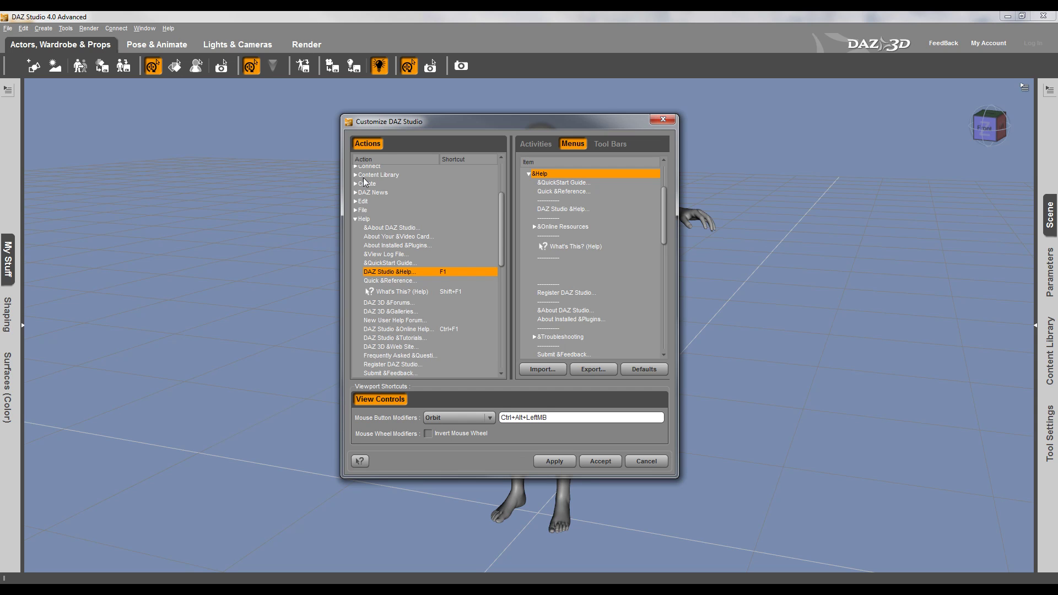
click(553, 272)
click(551, 258)
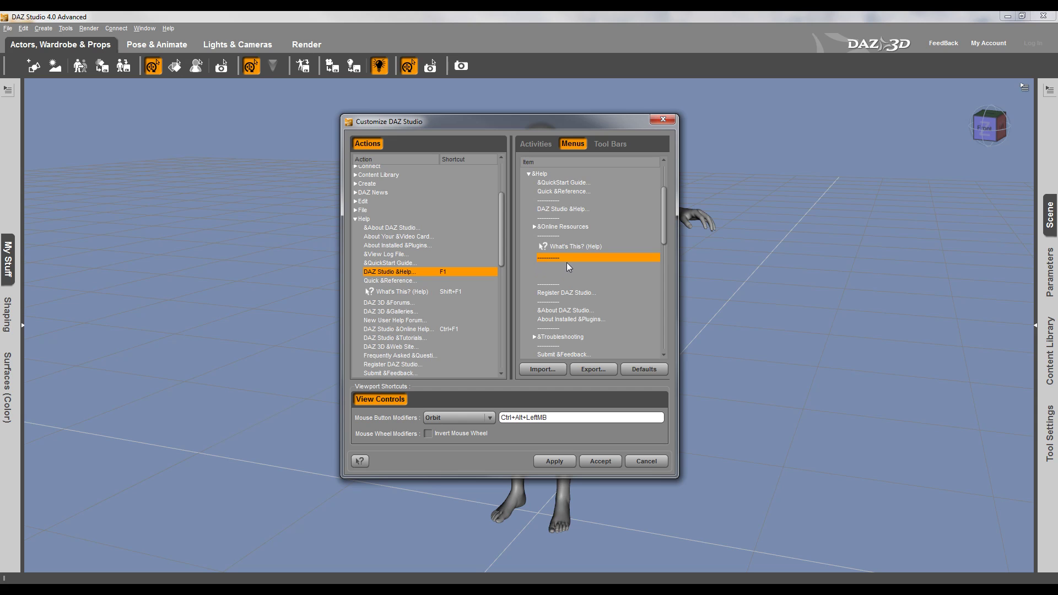
click(549, 269)
right_click(549, 269)
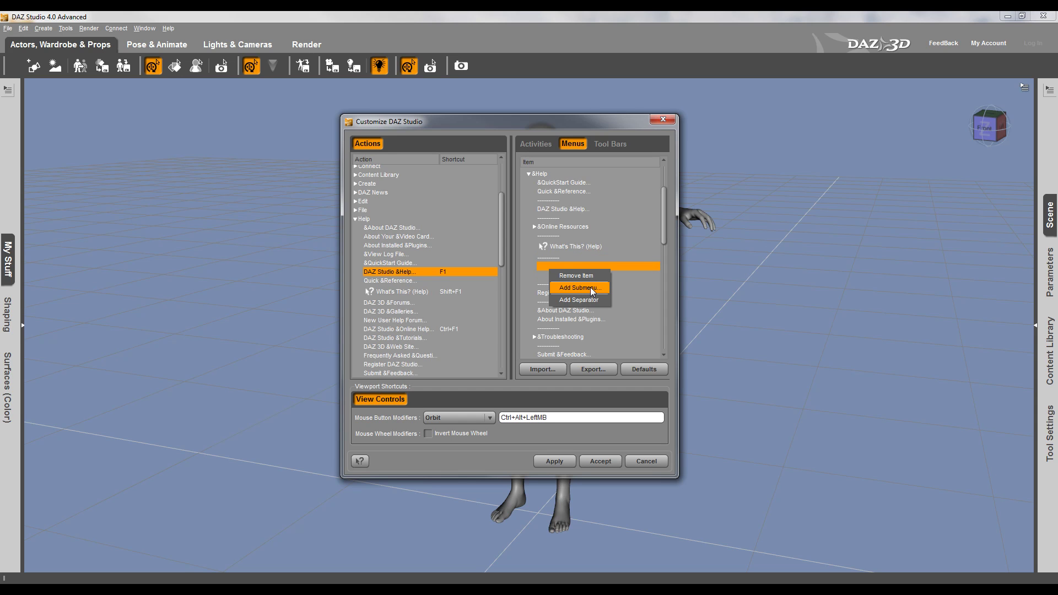
click(537, 274)
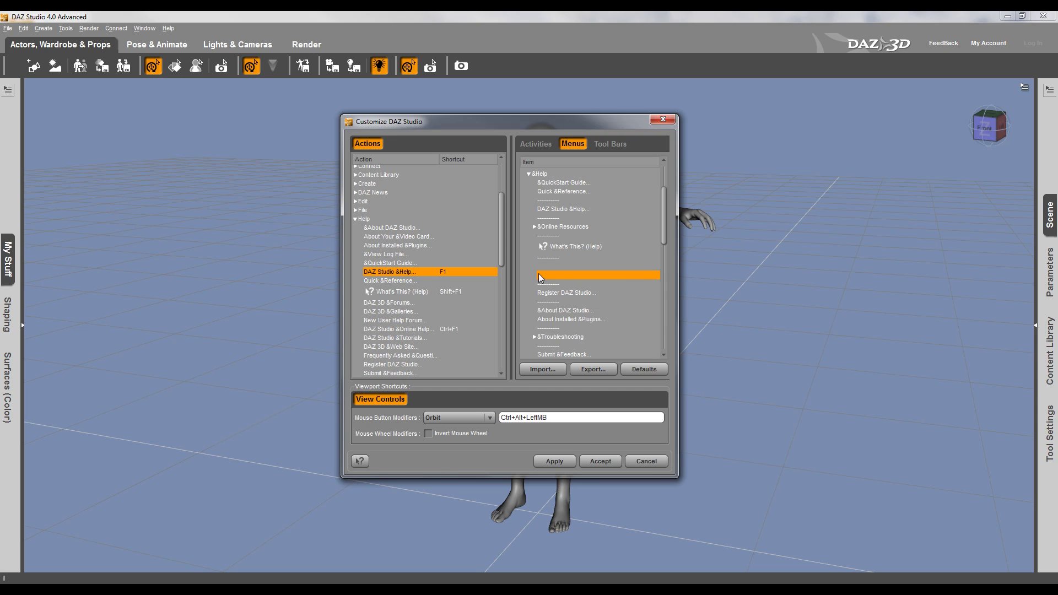
right_click(560, 276)
click(606, 292)
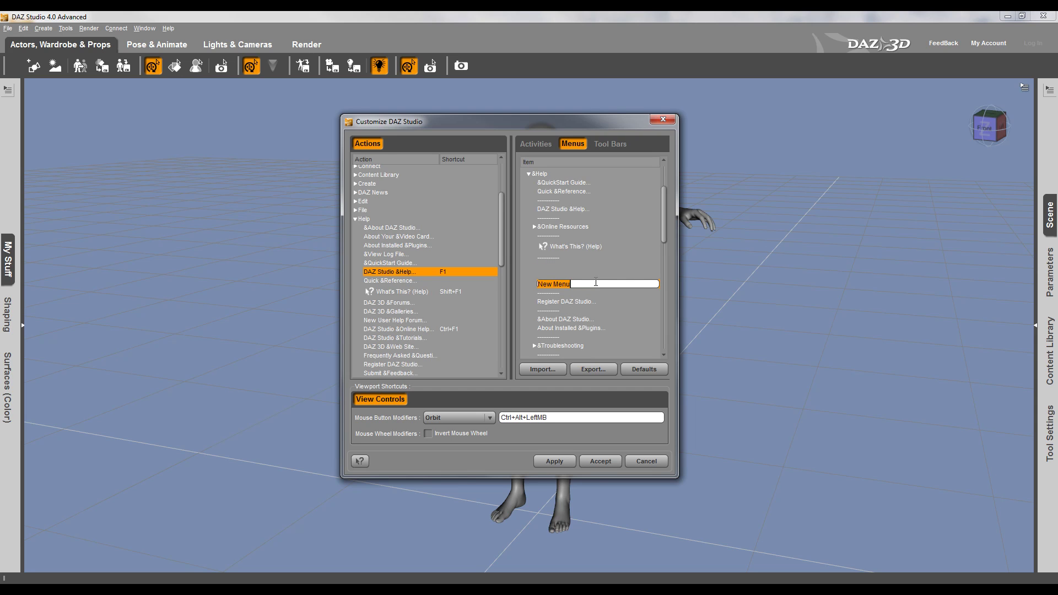
text(Geekatplay)
key(Return)
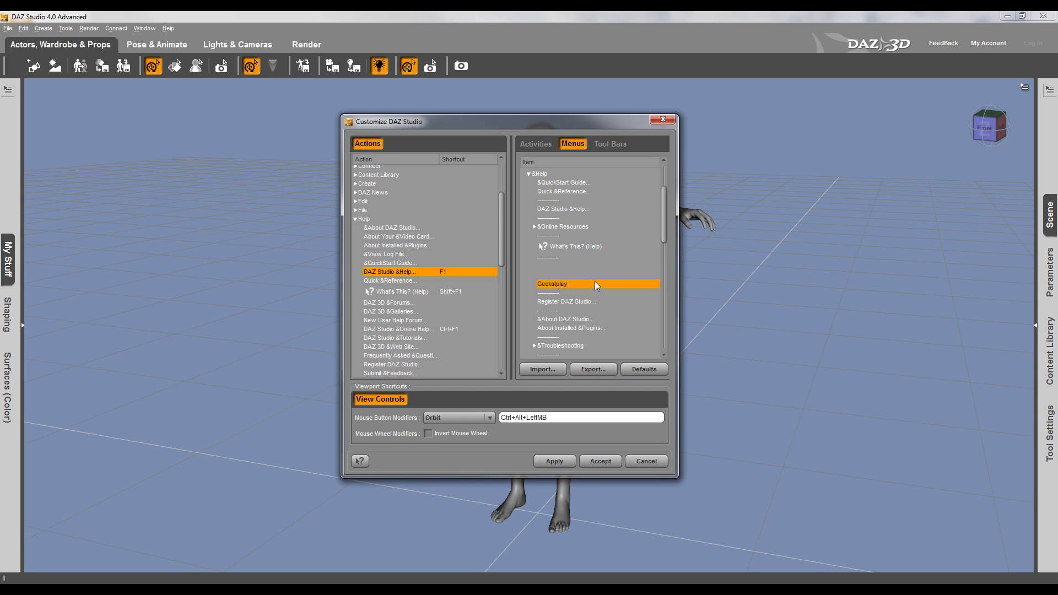
Remove the two blank entries above Geekatplay, accept the customization and check the program's Help menu.
click(551, 268)
right_click(551, 270)
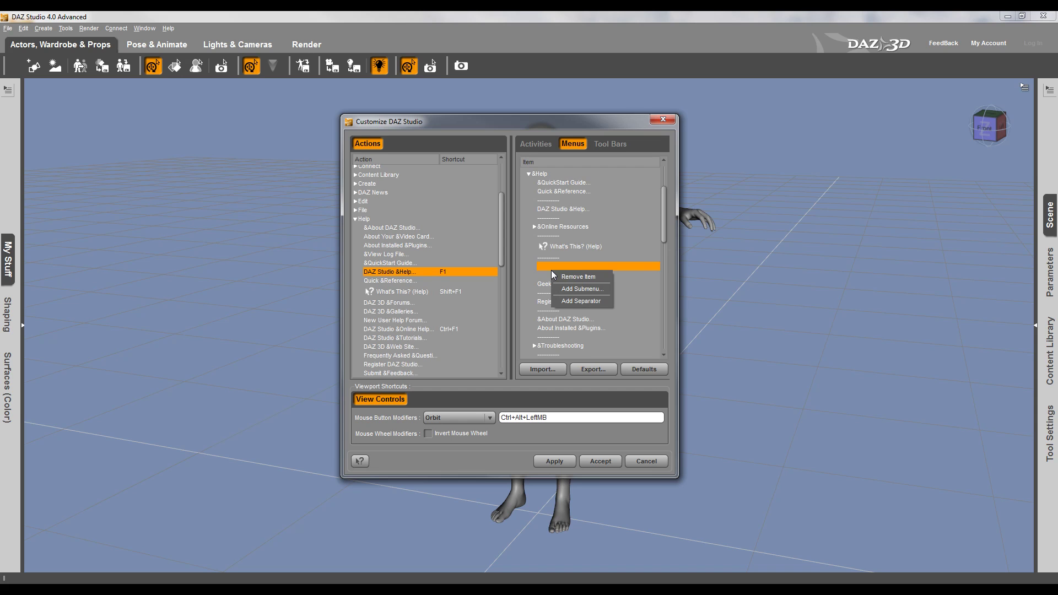
click(583, 278)
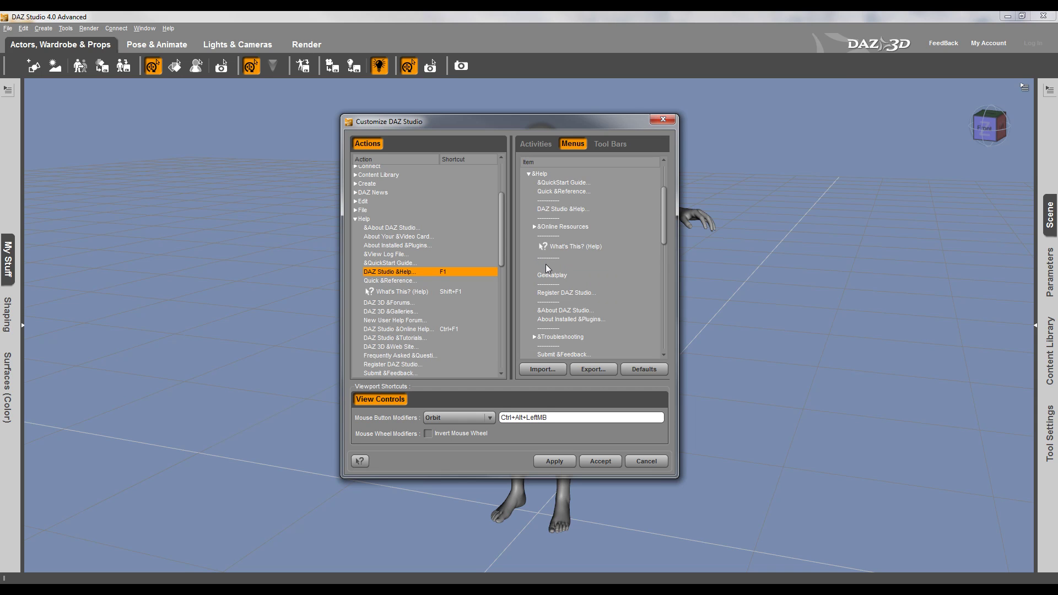
right_click(546, 267)
click(593, 270)
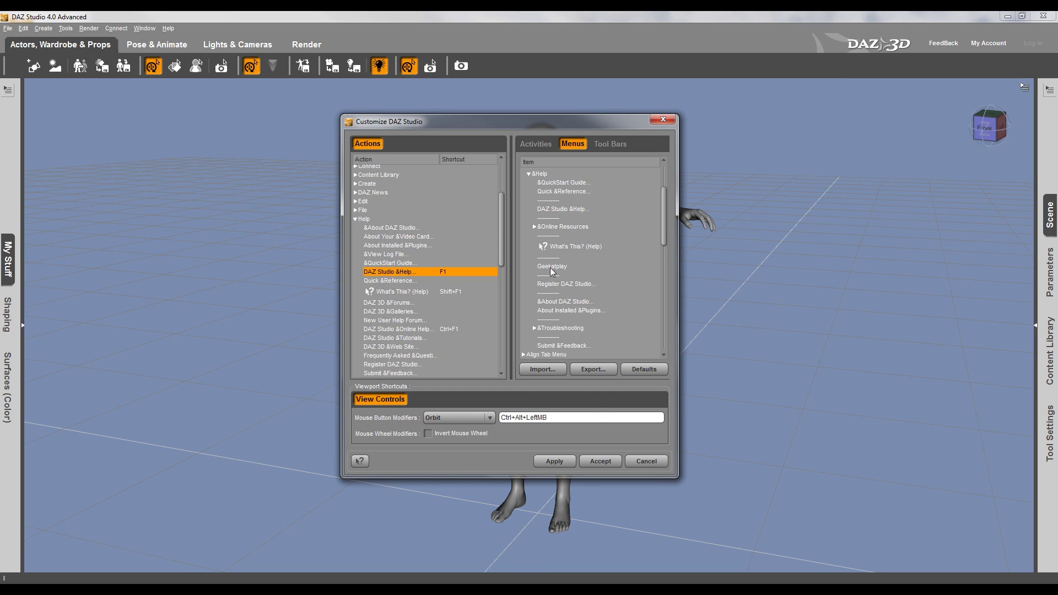
click(554, 460)
click(600, 459)
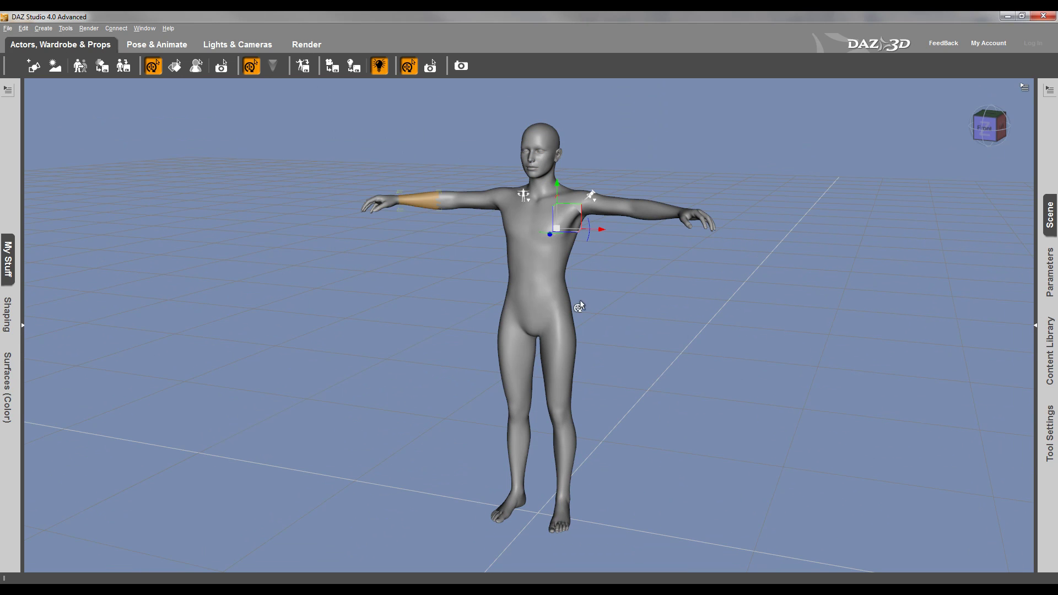
click(167, 29)
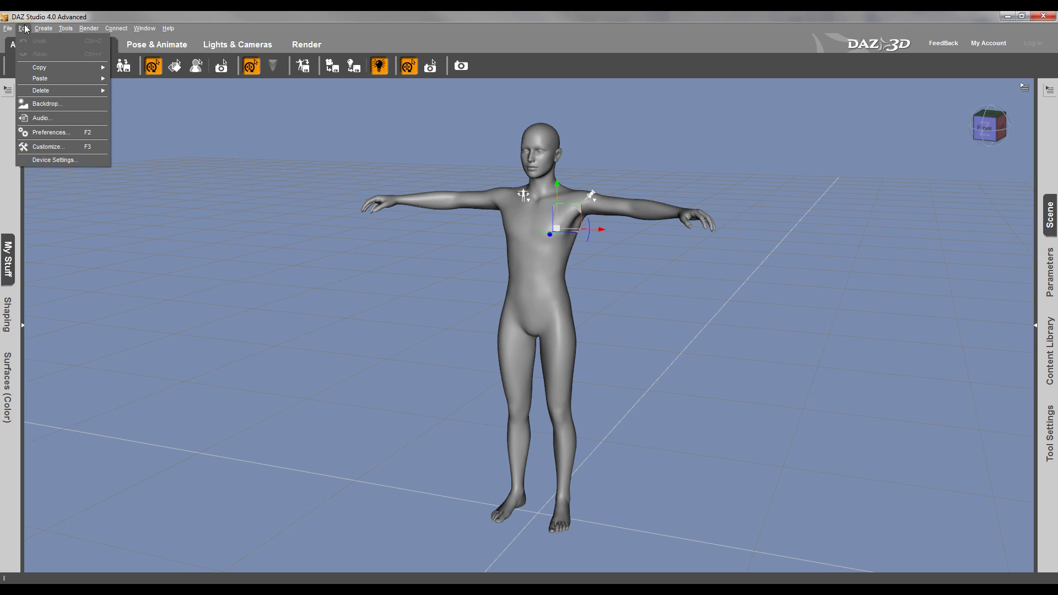
Reopen the interface customization and review the customizable menus, including the Main Menu's File entries and the Shaping Tab Menu.
click(55, 136)
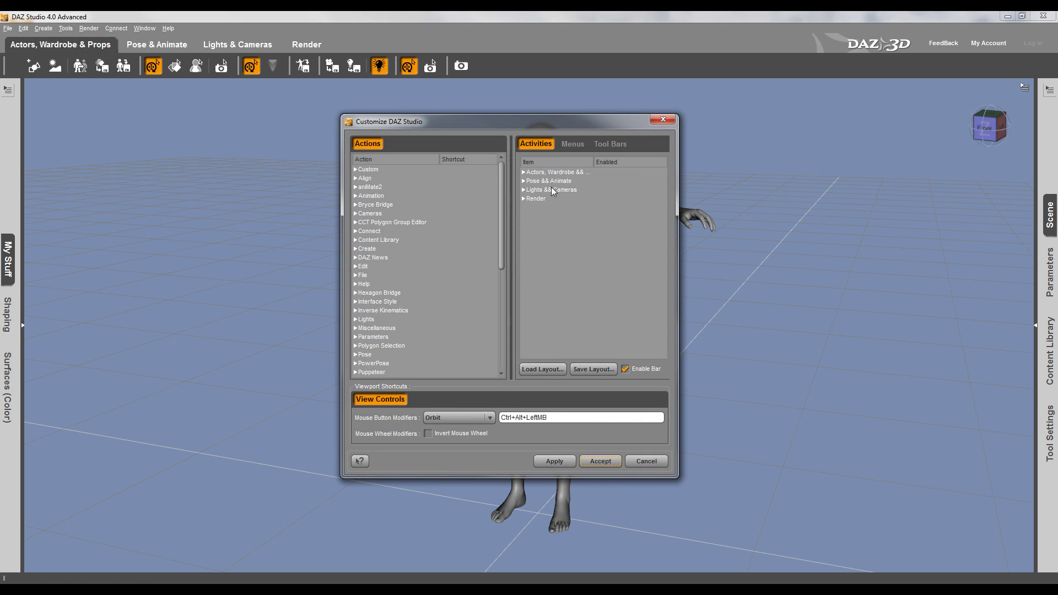
click(572, 143)
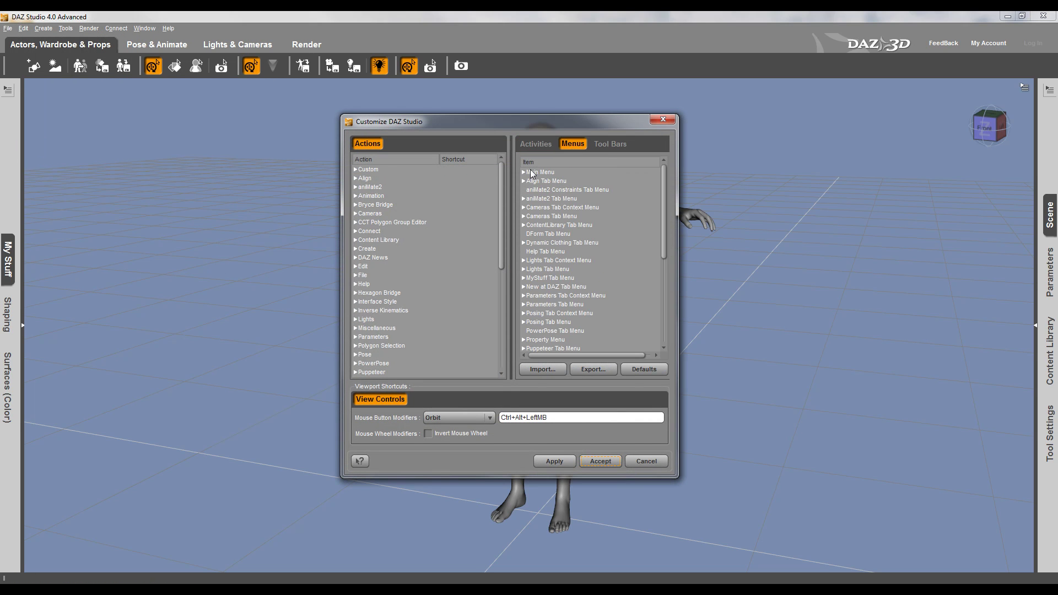
click(524, 174)
double_click(531, 181)
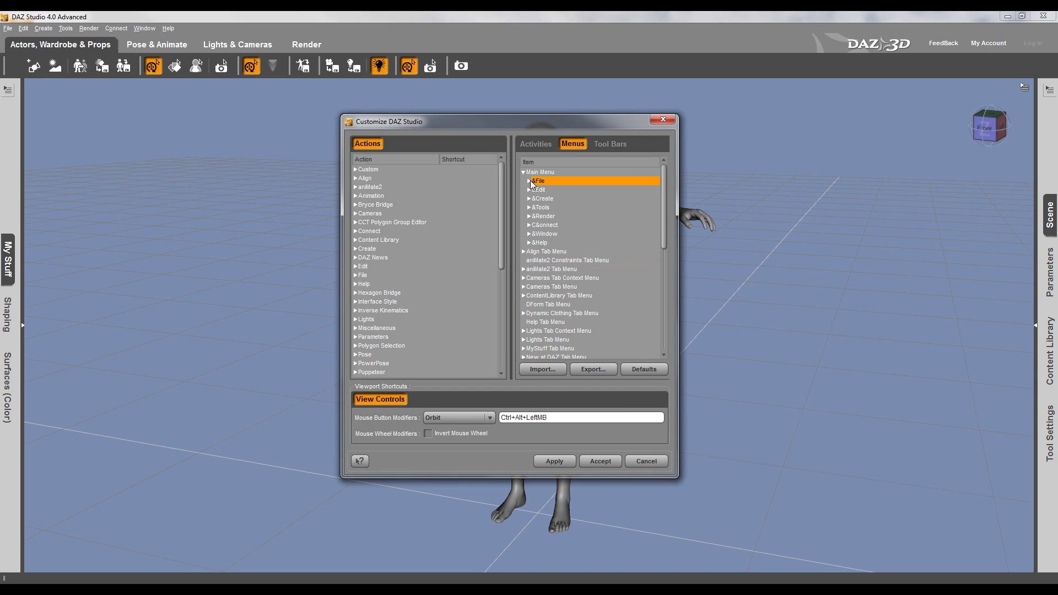
click(539, 187)
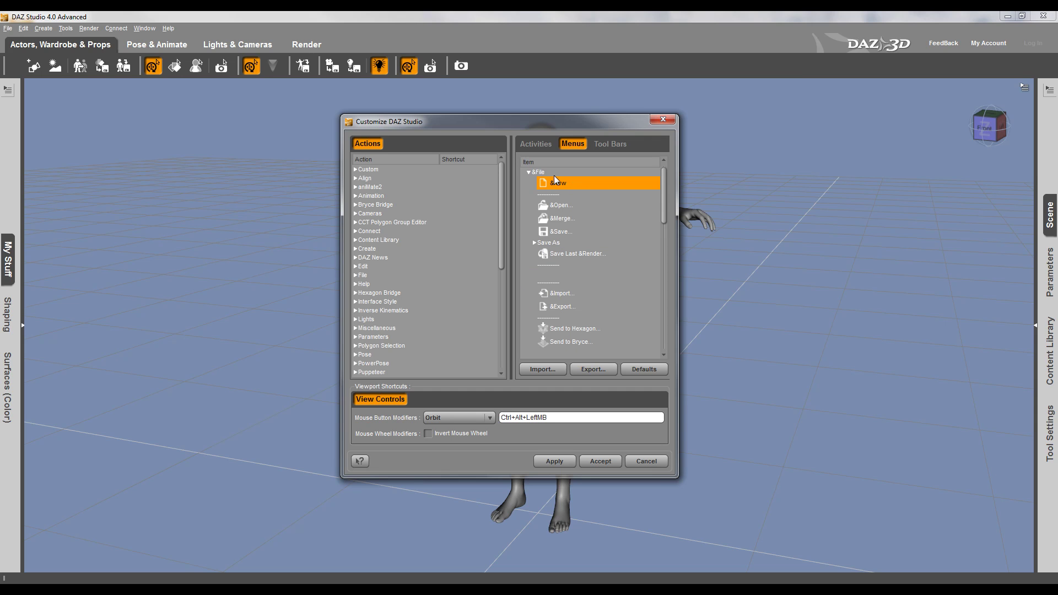
click(529, 171)
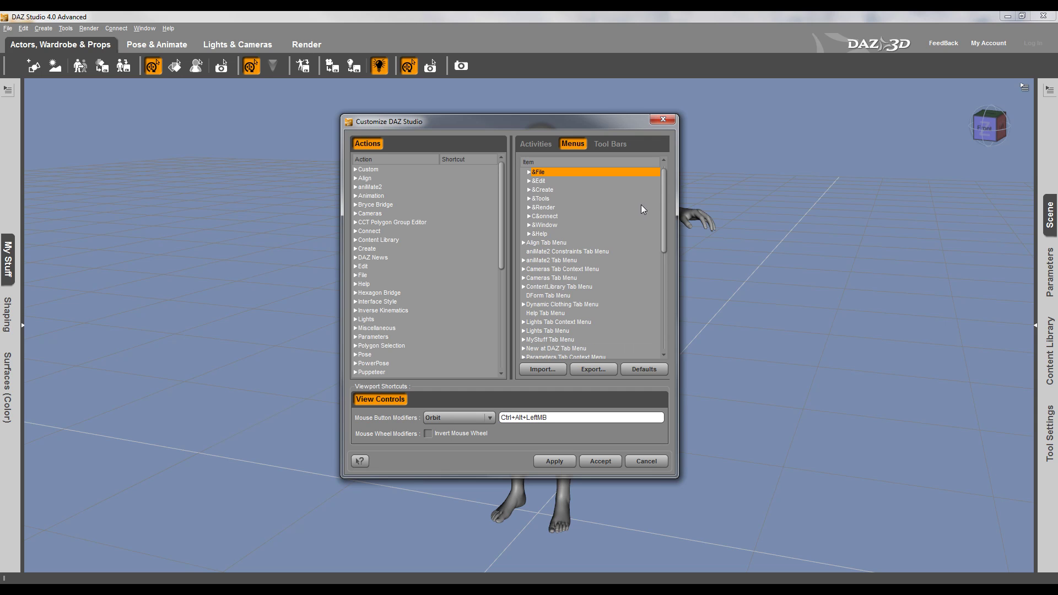
drag(665, 208, 665, 306)
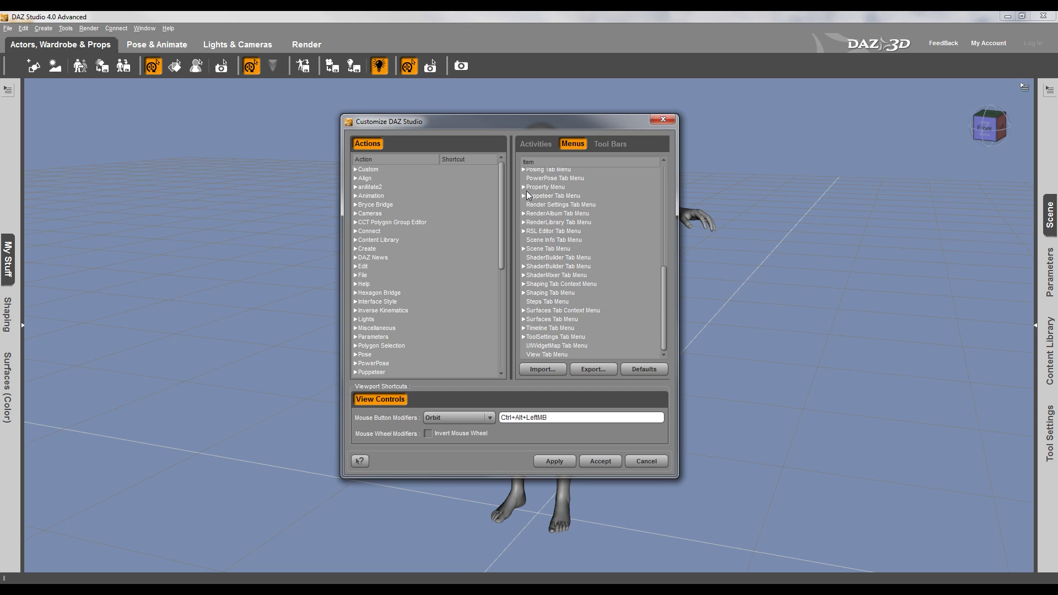
click(524, 293)
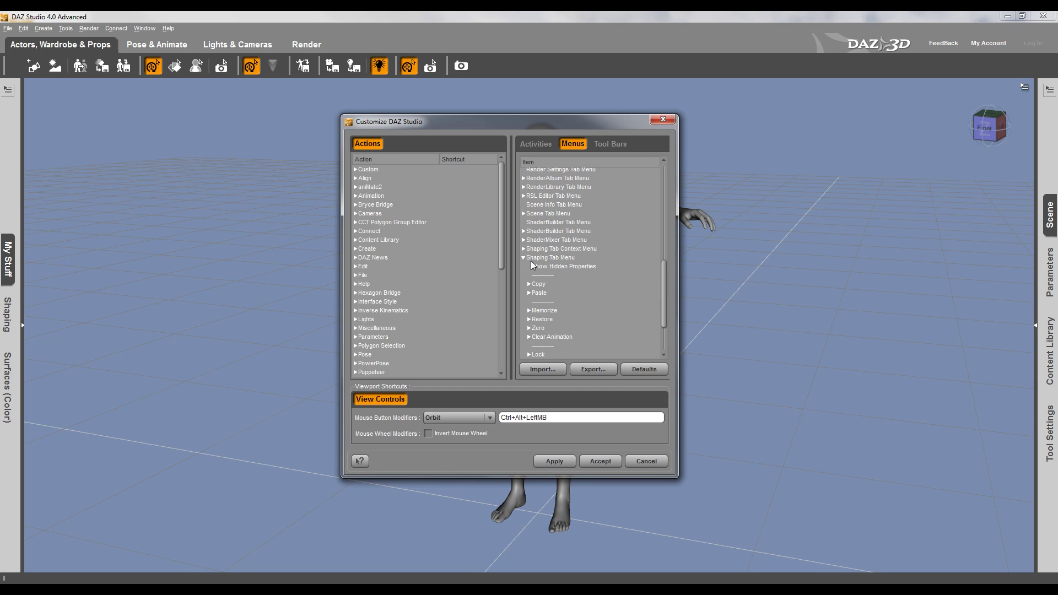
scroll(655, 305, up, 10)
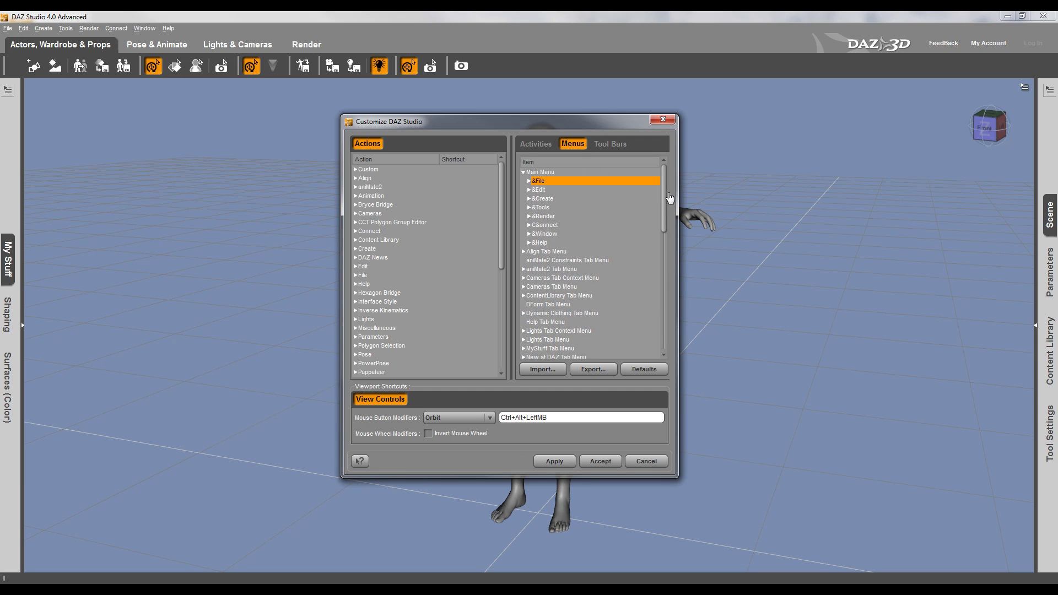
Remove the Geekatplay submenu and the separator below it from the Main Menu's Help menu.
click(529, 242)
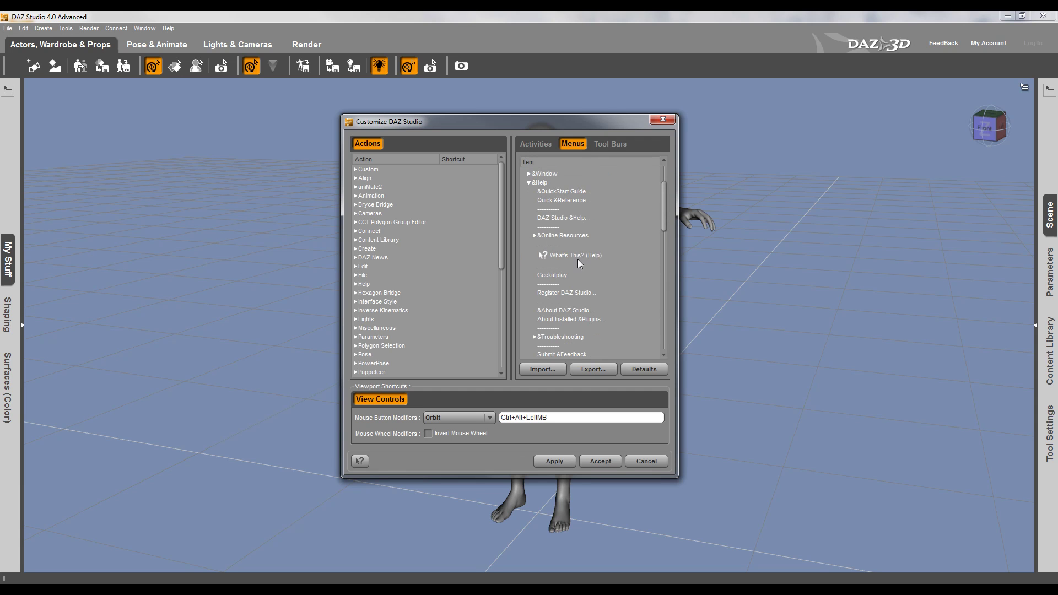
click(553, 273)
right_click(554, 273)
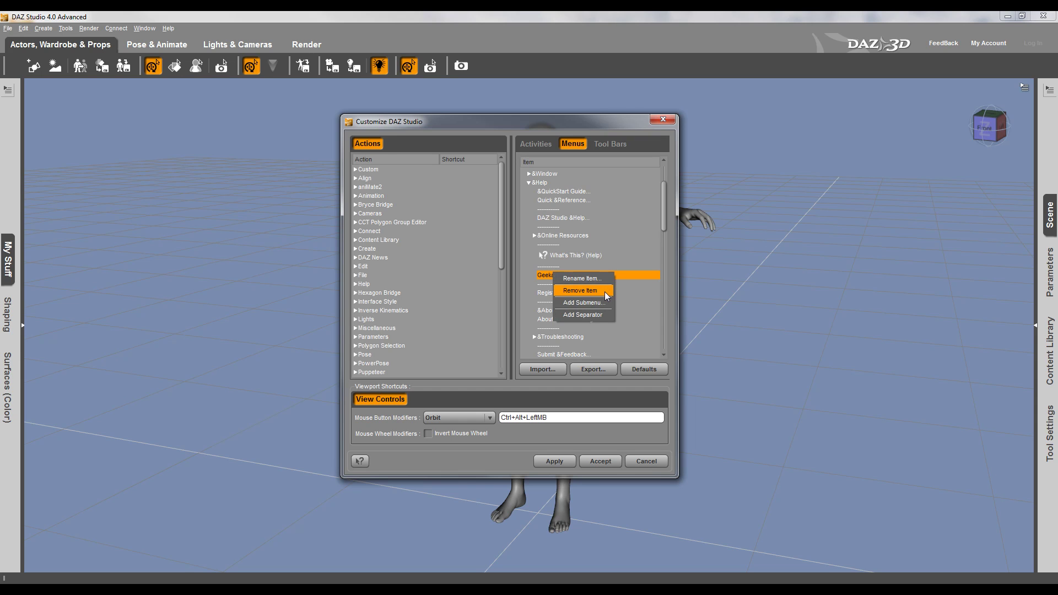
click(604, 291)
click(546, 277)
right_click(547, 277)
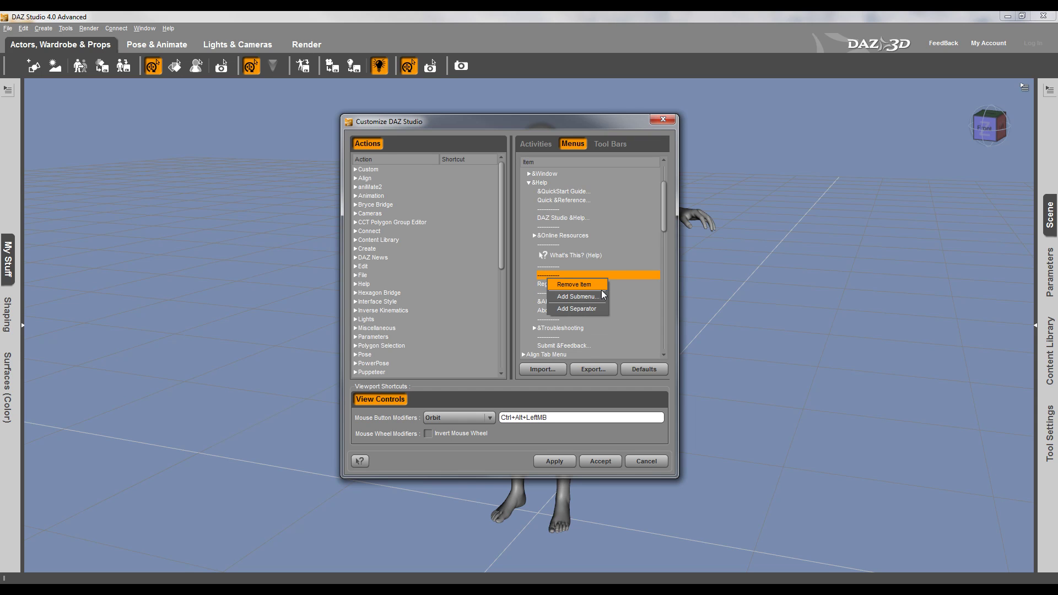
click(598, 291)
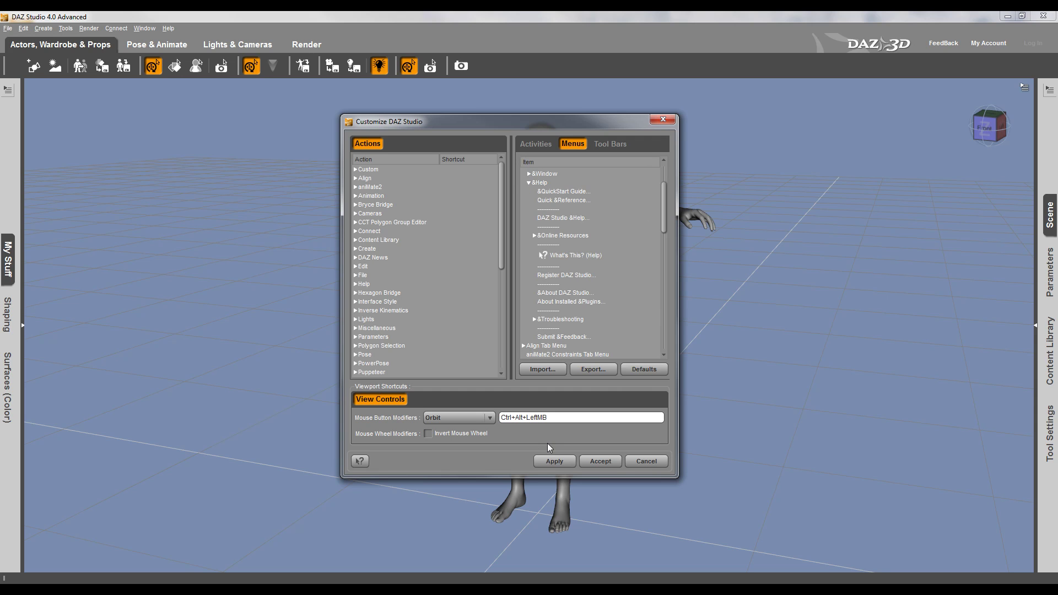
Collapse the Help menu's entries and look at the items contained in the Create toolbar.
click(529, 183)
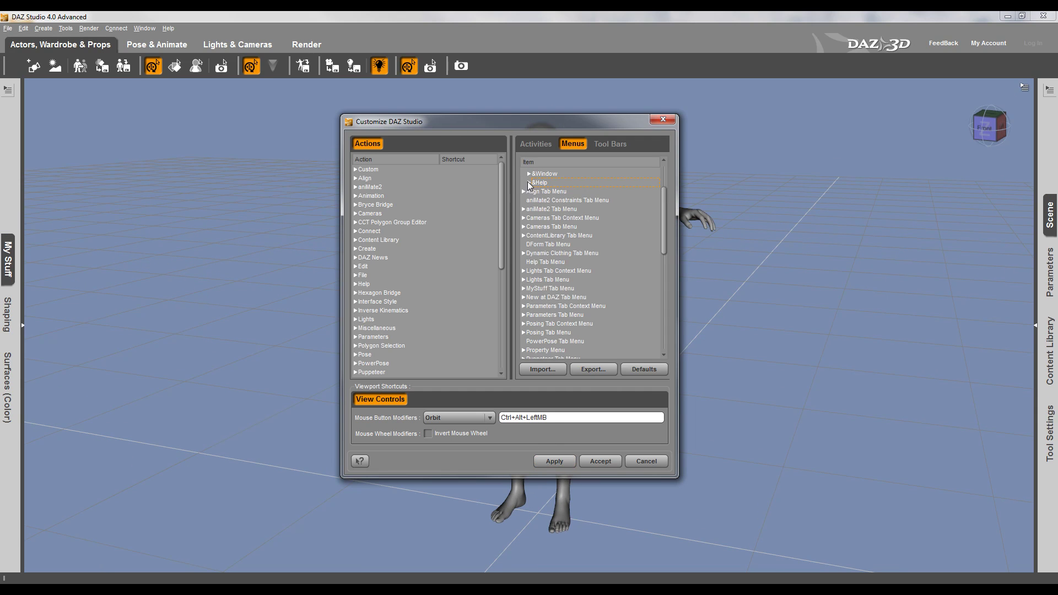
click(601, 145)
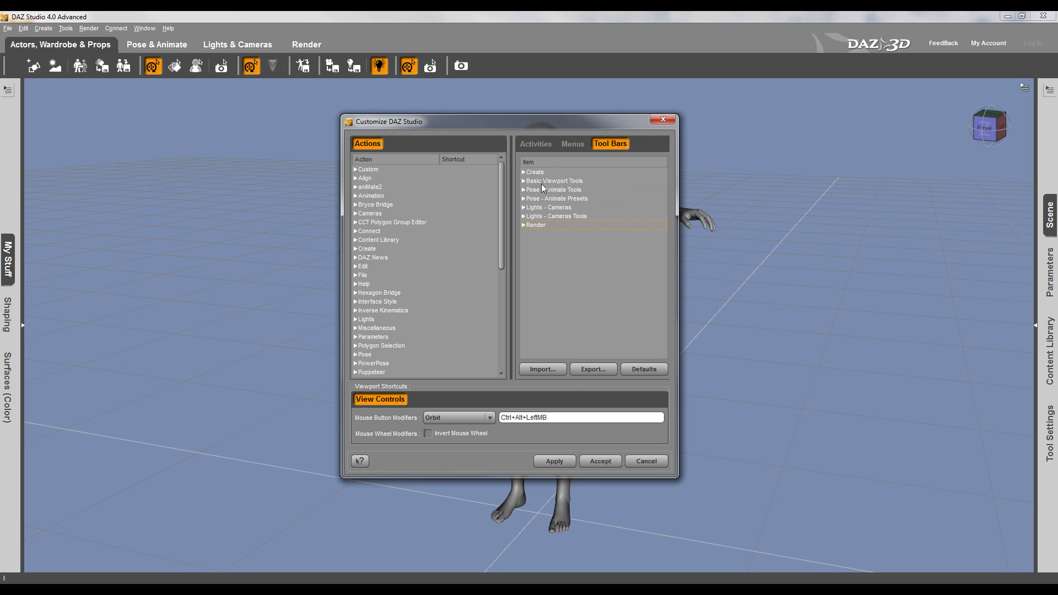
click(523, 174)
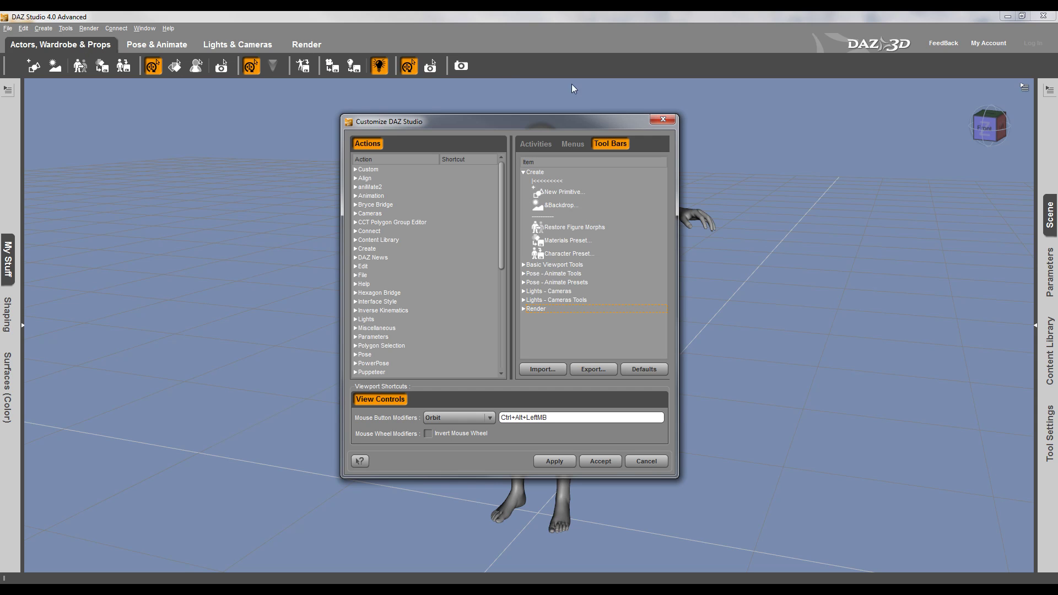
Disable the Render, Lights - Cameras Tools and Lights - Cameras toolbars for the Actors, Wardrobe & Props activity.
click(538, 143)
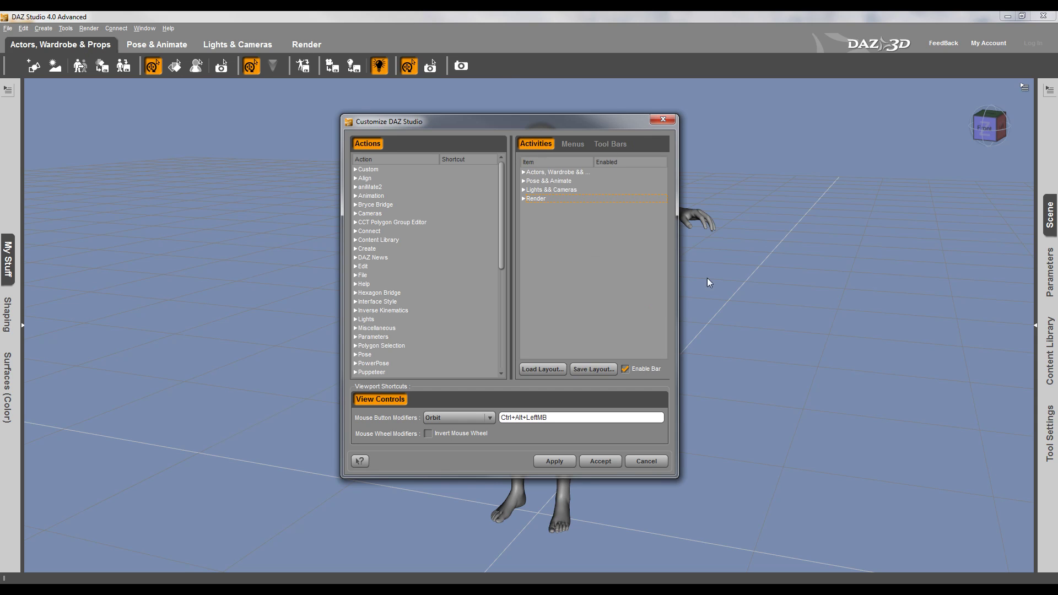
click(521, 173)
click(528, 181)
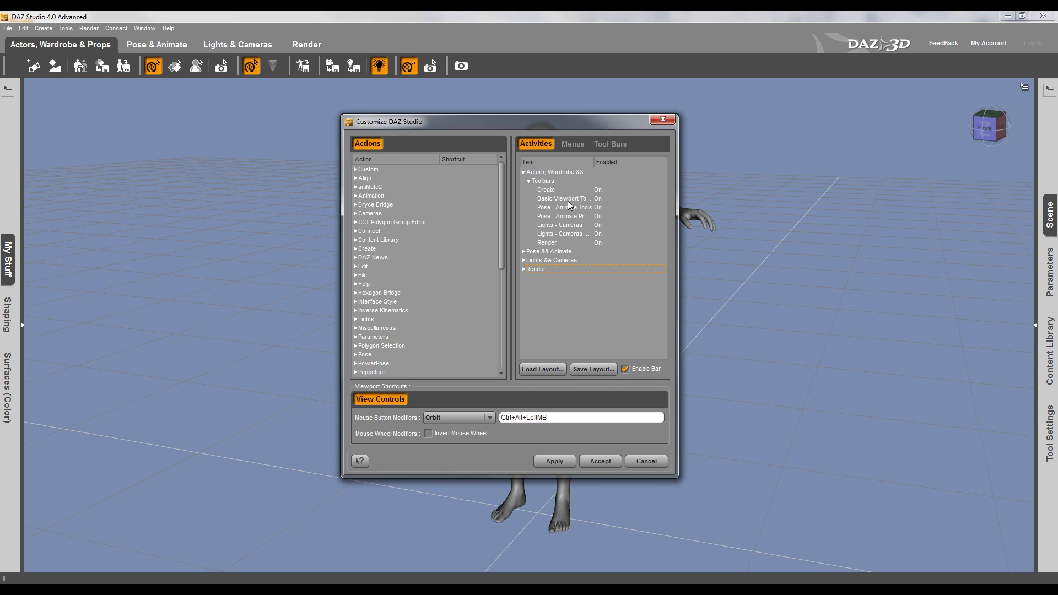
click(554, 243)
right_click(553, 243)
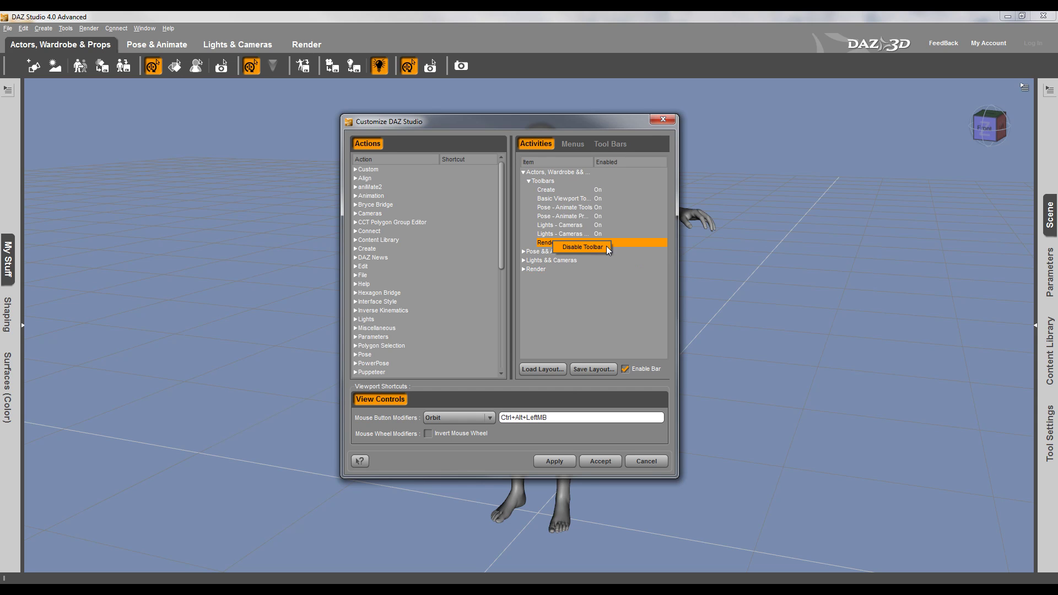
click(582, 246)
click(572, 233)
right_click(572, 234)
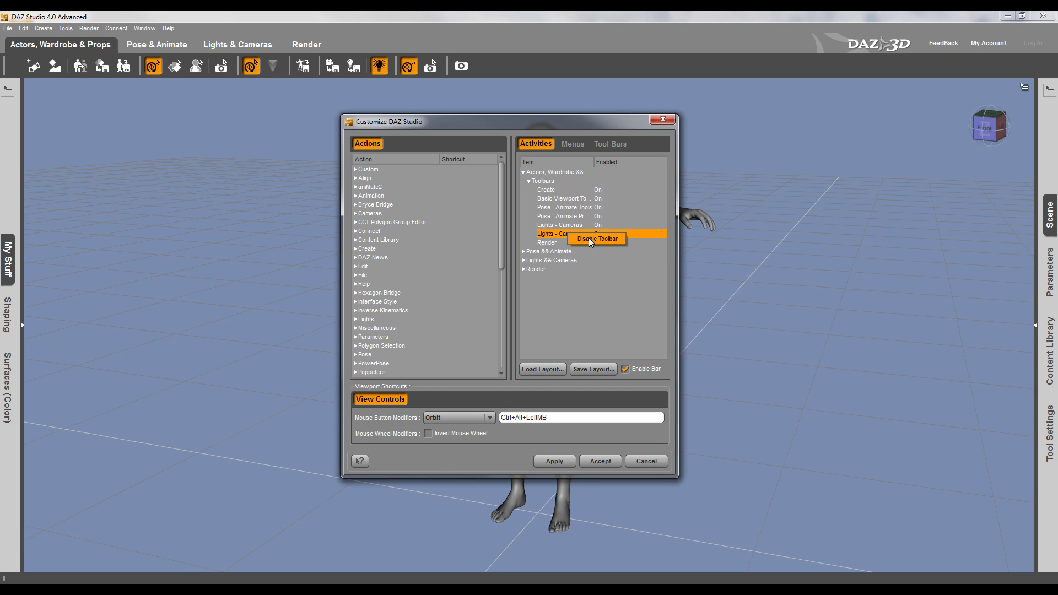
click(576, 238)
click(573, 228)
right_click(573, 228)
click(578, 235)
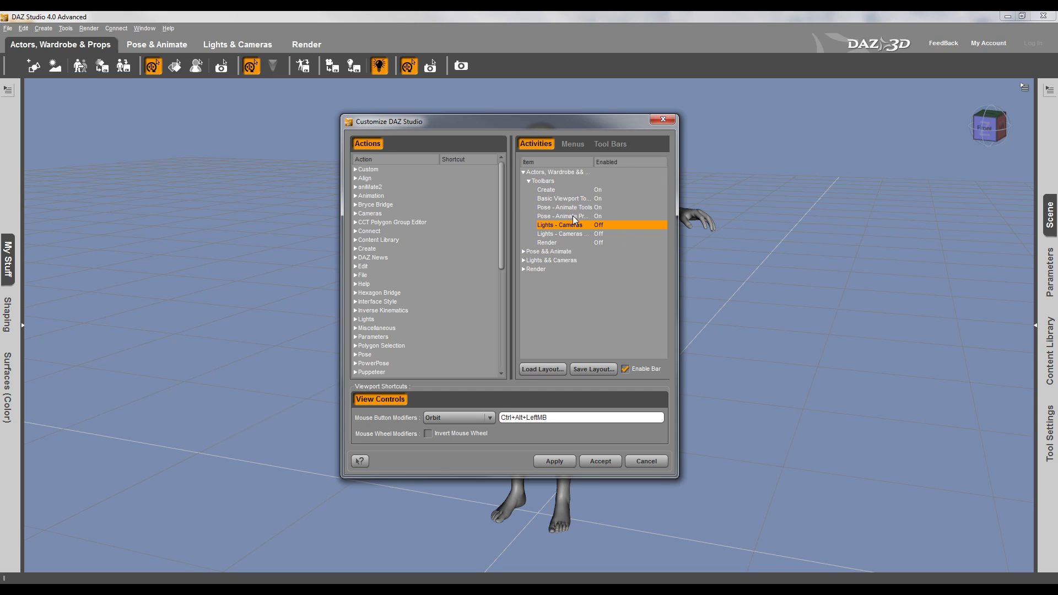
Disable the Pose - Animate Presets and Pose - Animate Tools toolbars for Actors, Wardrobe & Props and apply the changes.
click(573, 218)
right_click(573, 218)
click(577, 224)
click(580, 208)
right_click(579, 208)
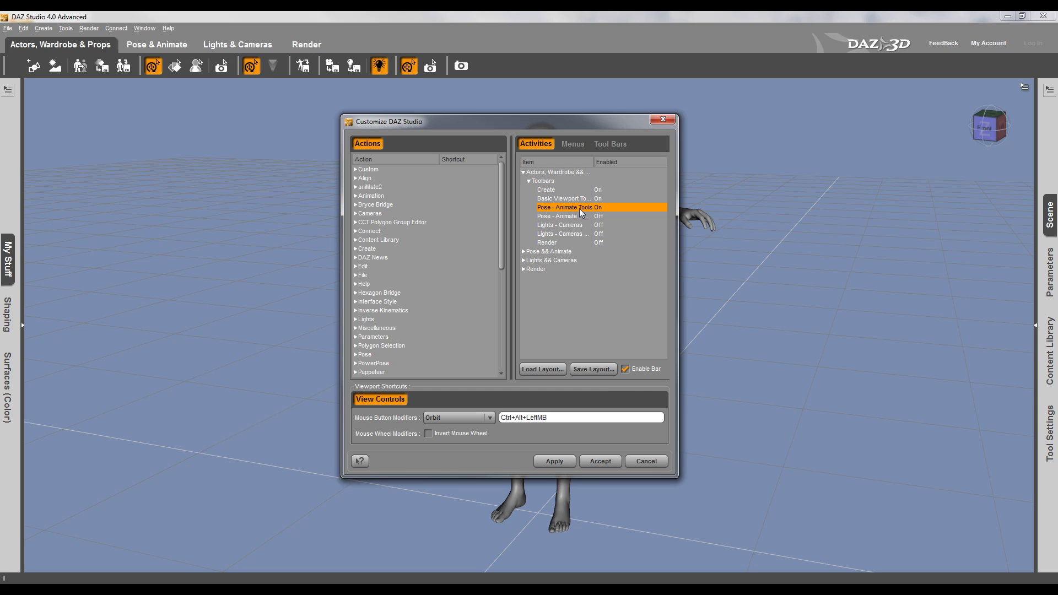
click(605, 214)
click(554, 462)
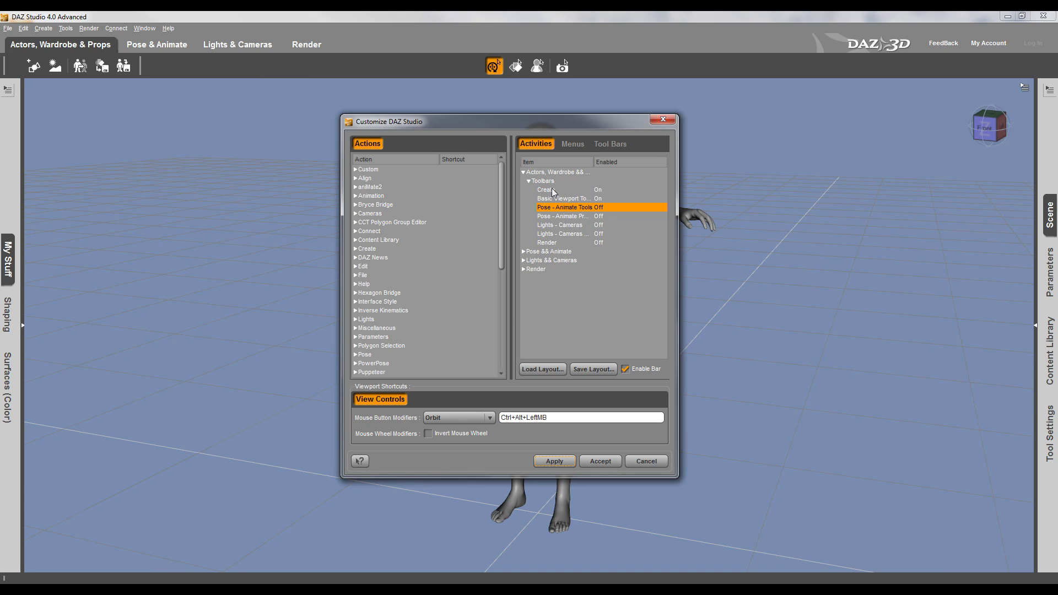
Look through the items contained in the Basic Viewport Tools toolbar, from Universal to Spot Render.
click(610, 144)
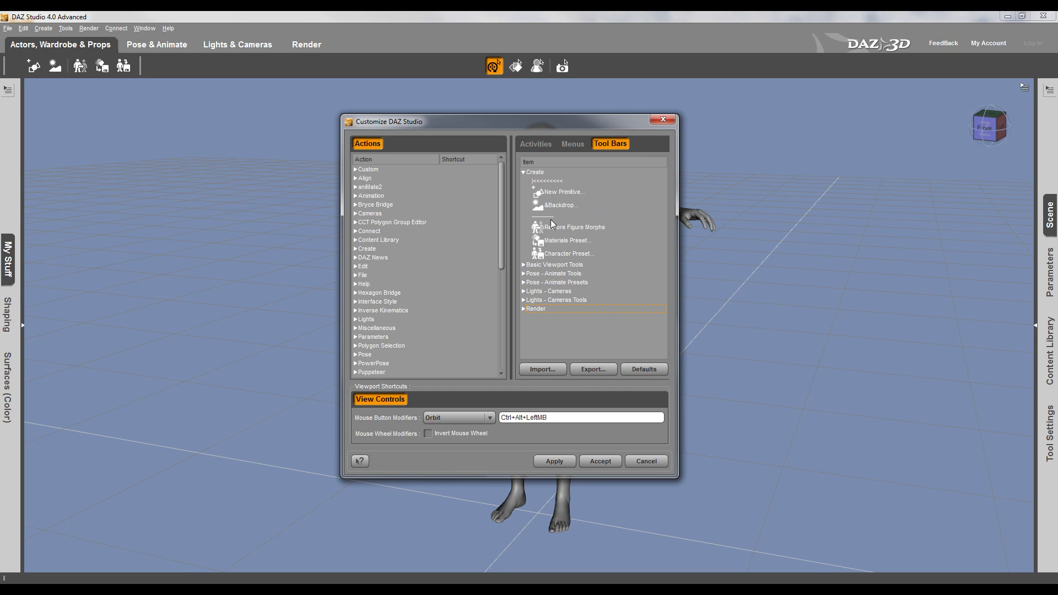
click(524, 265)
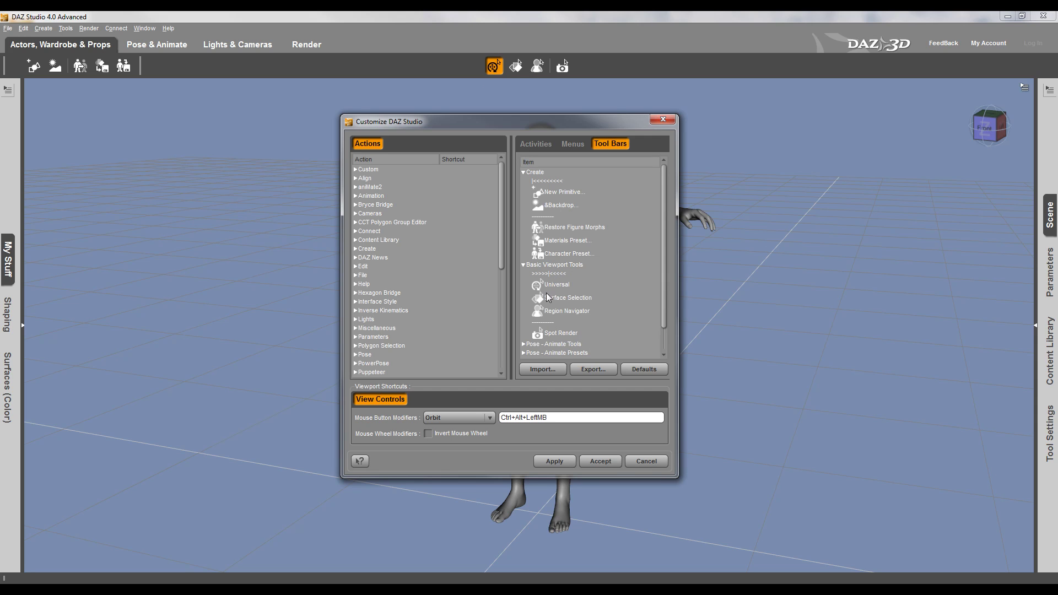
click(555, 286)
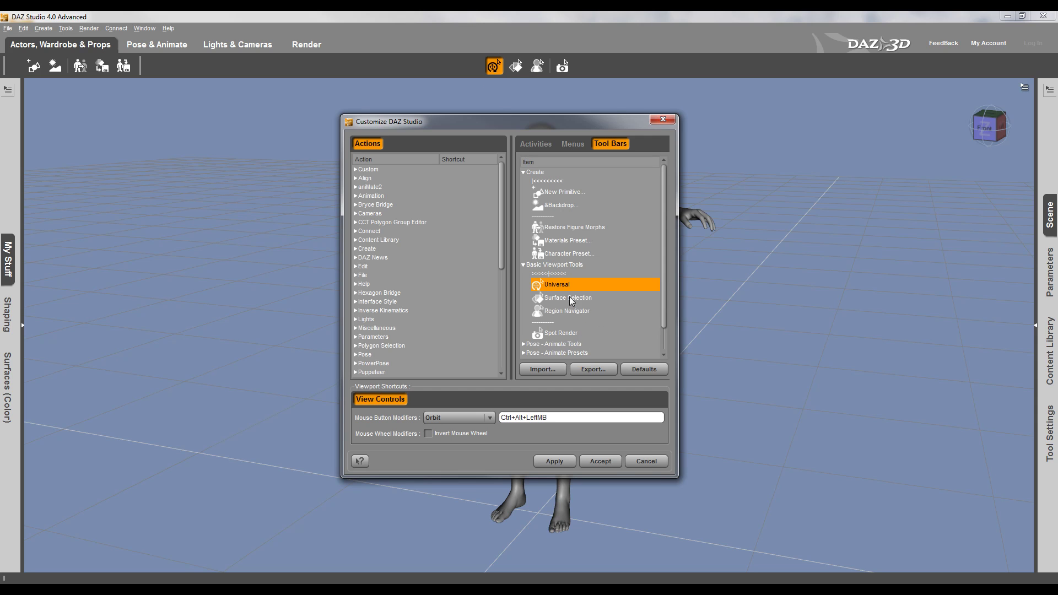
click(572, 300)
click(576, 312)
click(574, 333)
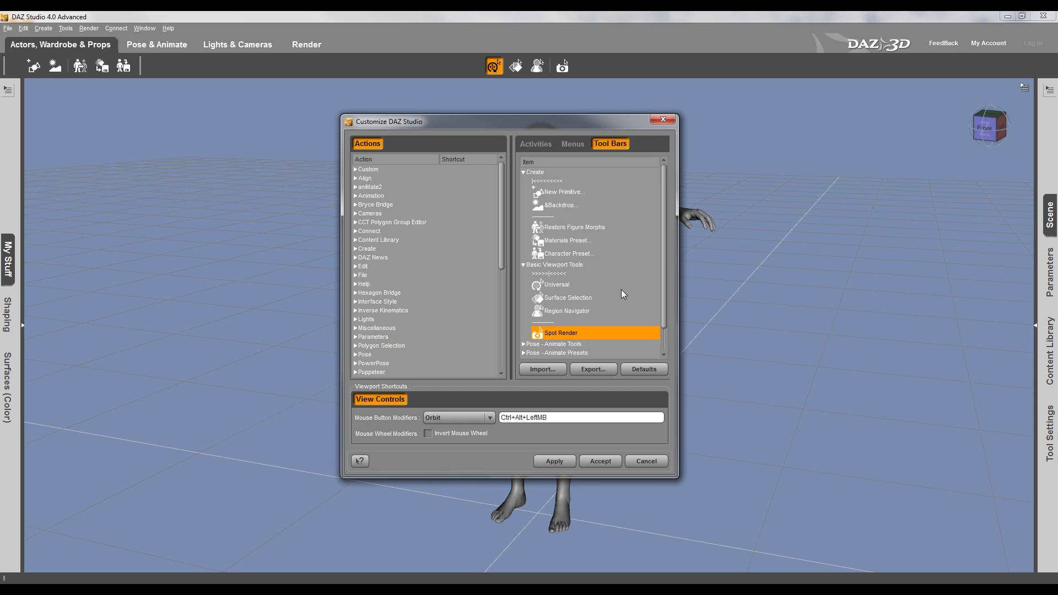
Add a separator below Spot Render in the Basic Viewport Tools toolbar.
scroll(621, 291, down, 1)
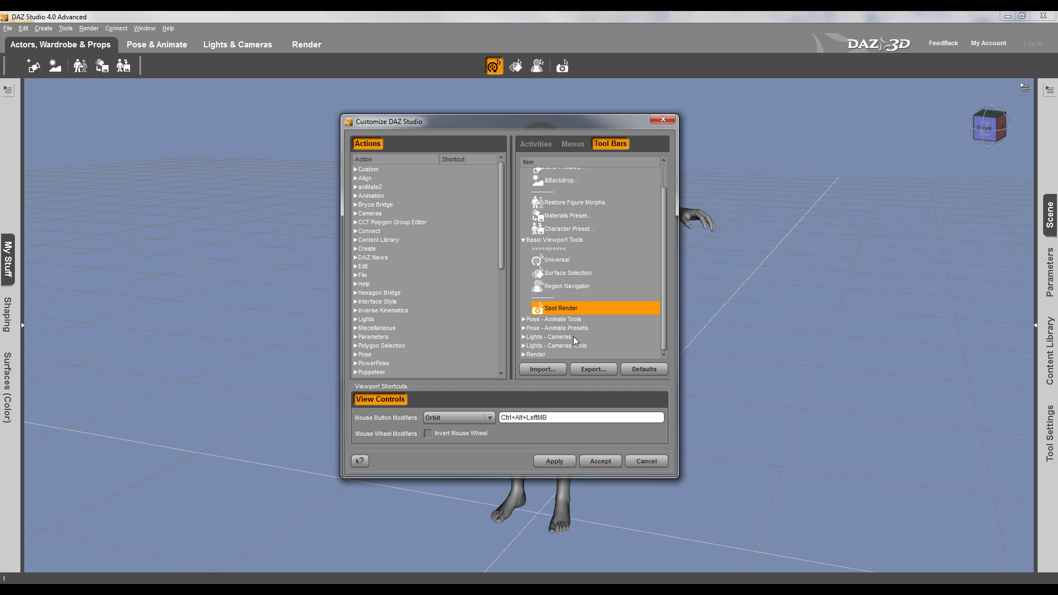
right_click(561, 309)
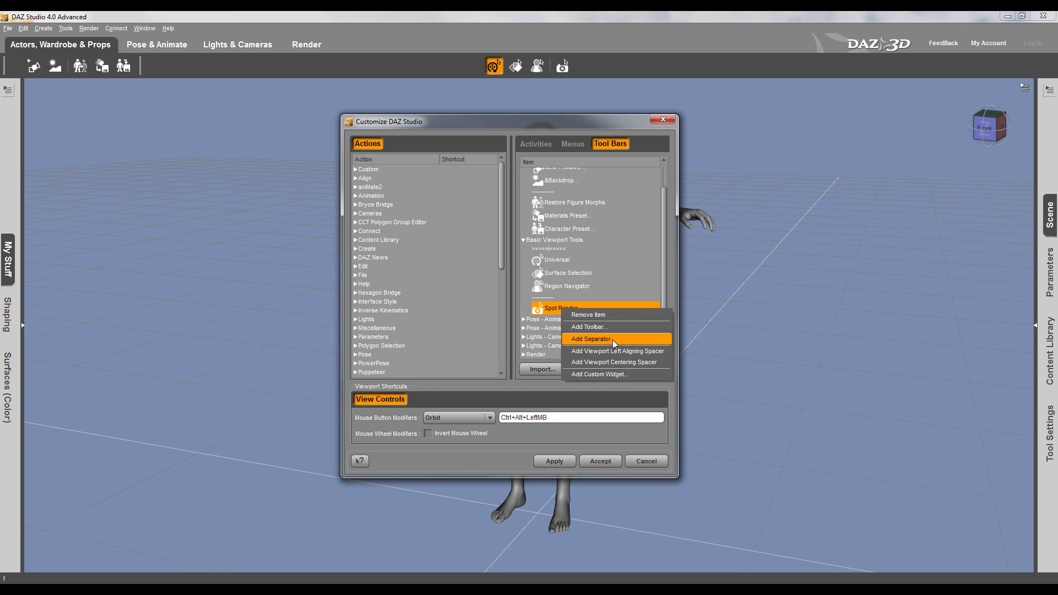
click(613, 339)
click(561, 321)
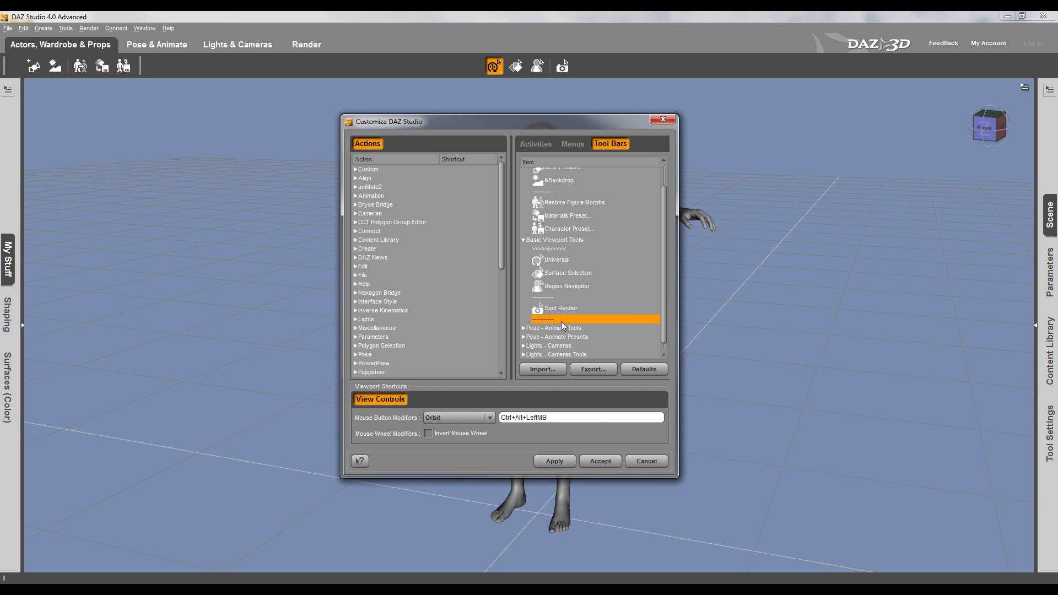
Add the custom widget dzFilteredSceneSelection.dsa below the new separator in Basic Viewport Tools, then apply and accept the customization.
right_click(561, 322)
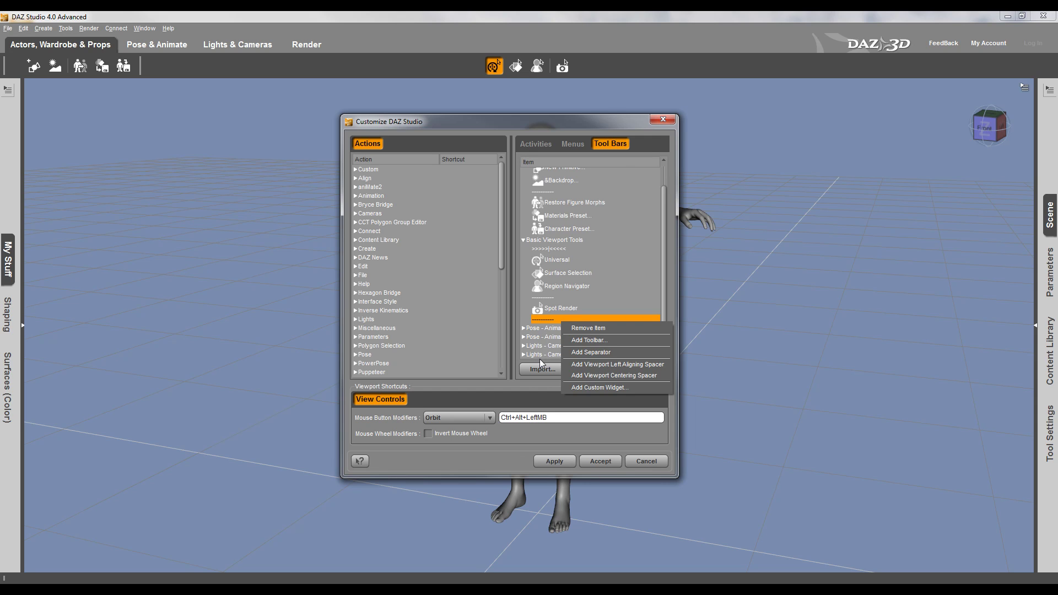
click(631, 385)
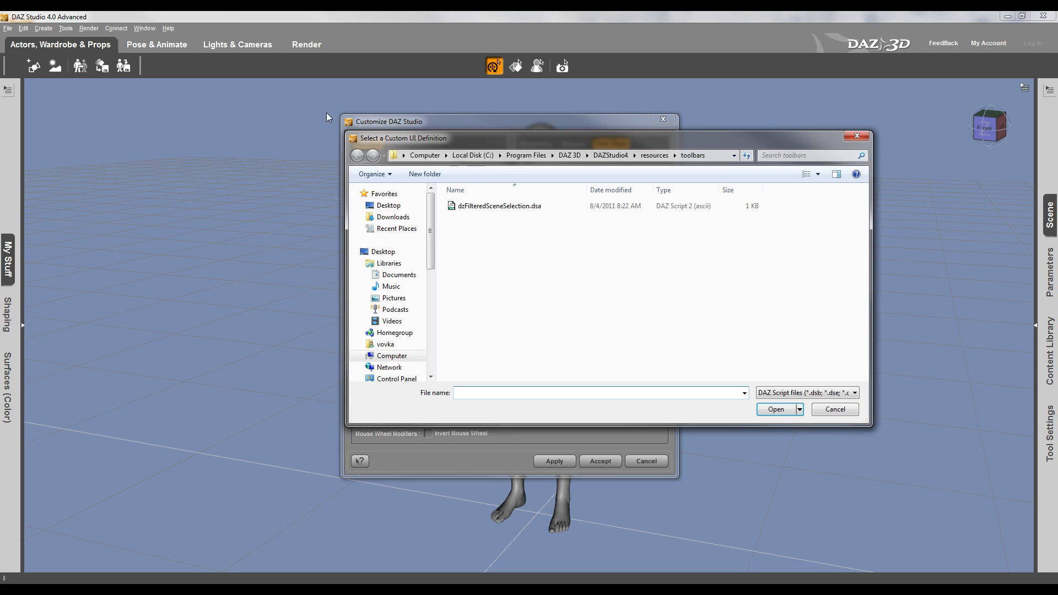
click(509, 207)
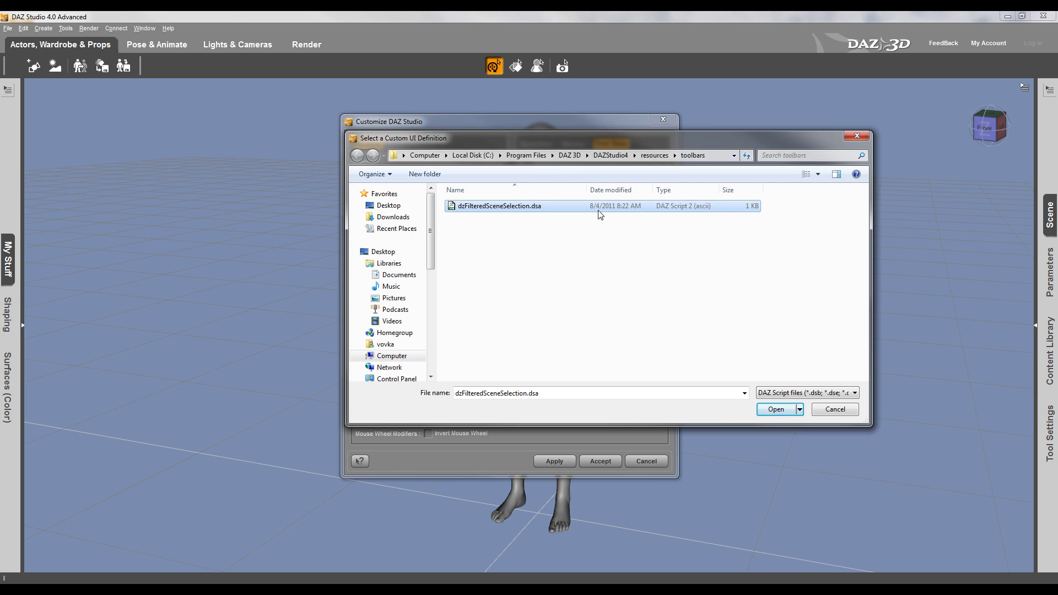
click(785, 412)
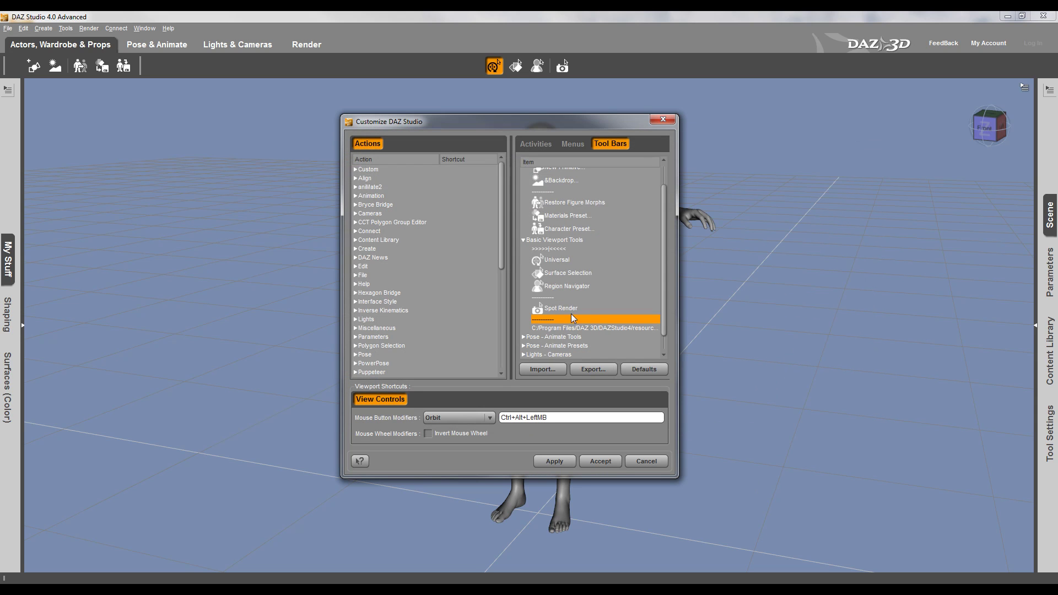
click(553, 461)
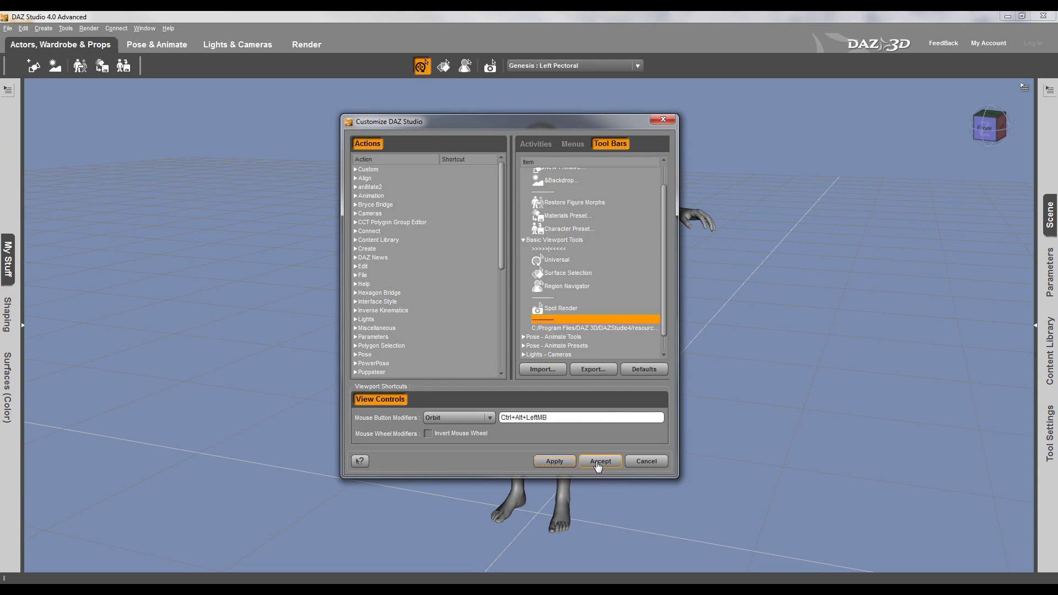
click(595, 461)
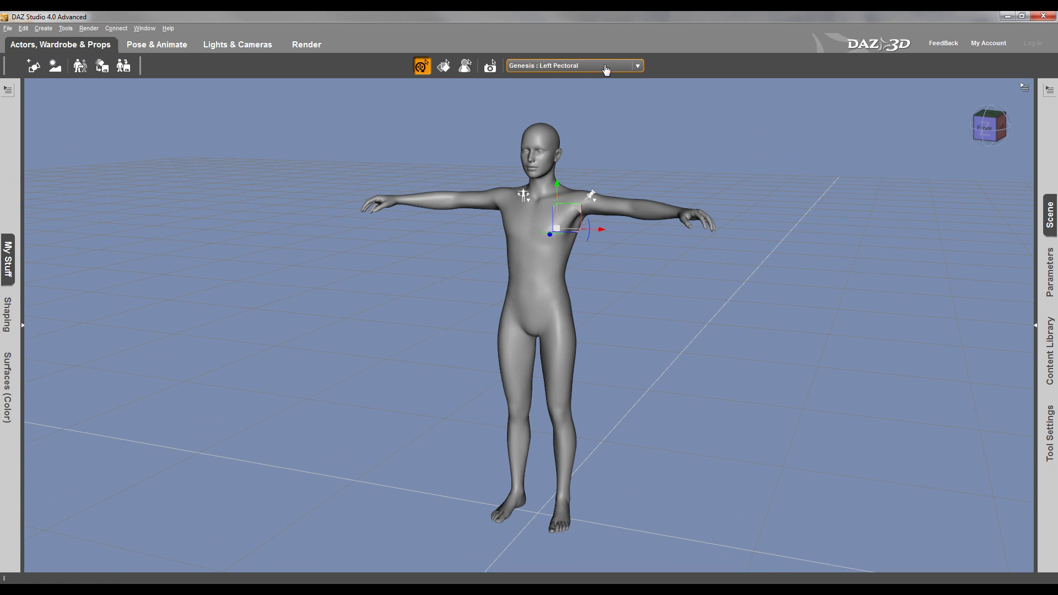
Try the new scene selection widget by selecting Genesis's Right Pectoral, Chest and Abdomen 2 in turn.
click(633, 70)
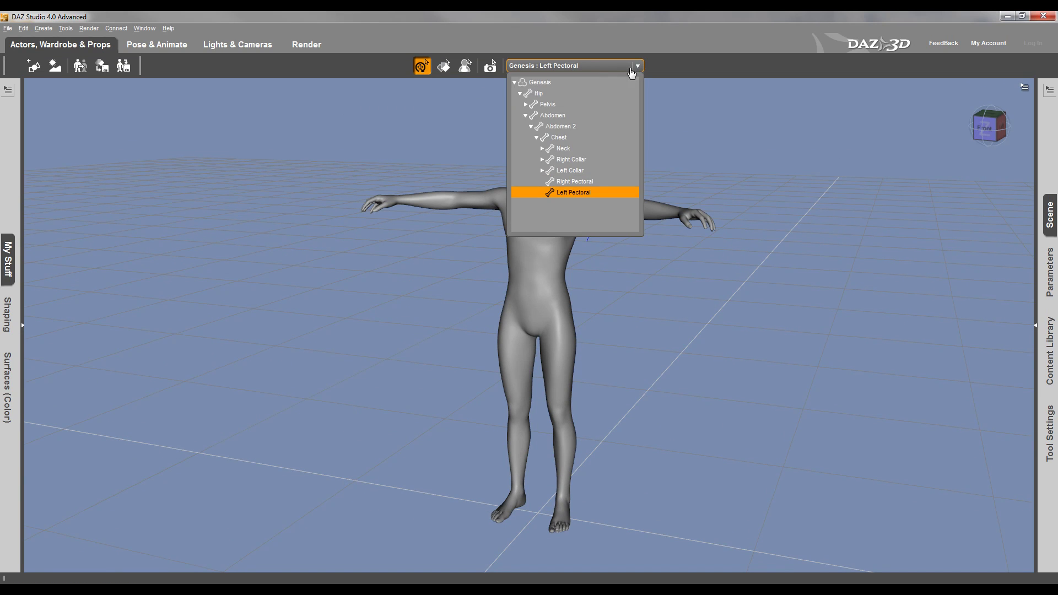
click(568, 181)
click(573, 66)
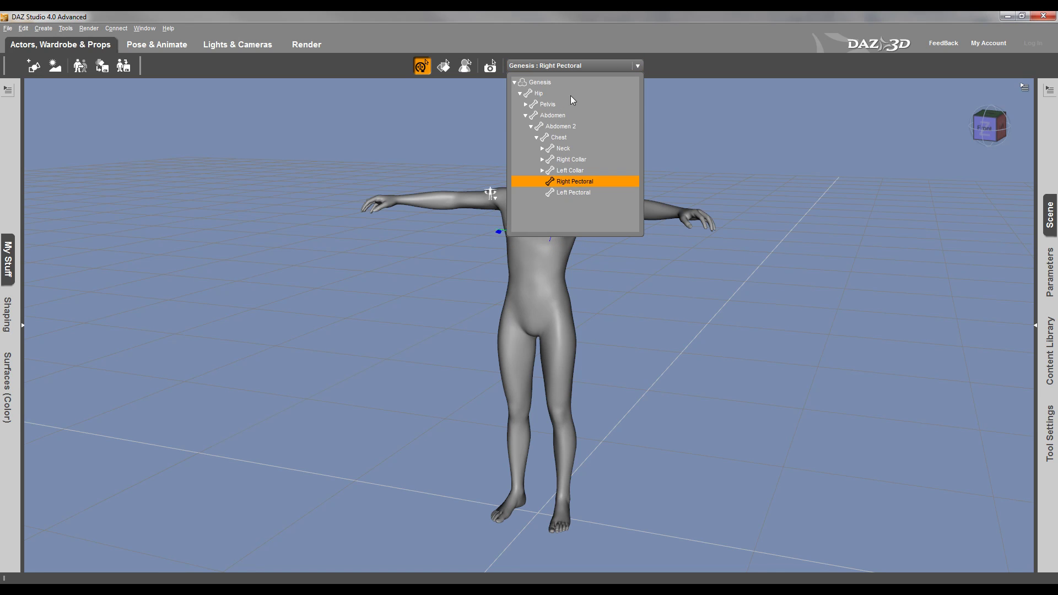
click(549, 137)
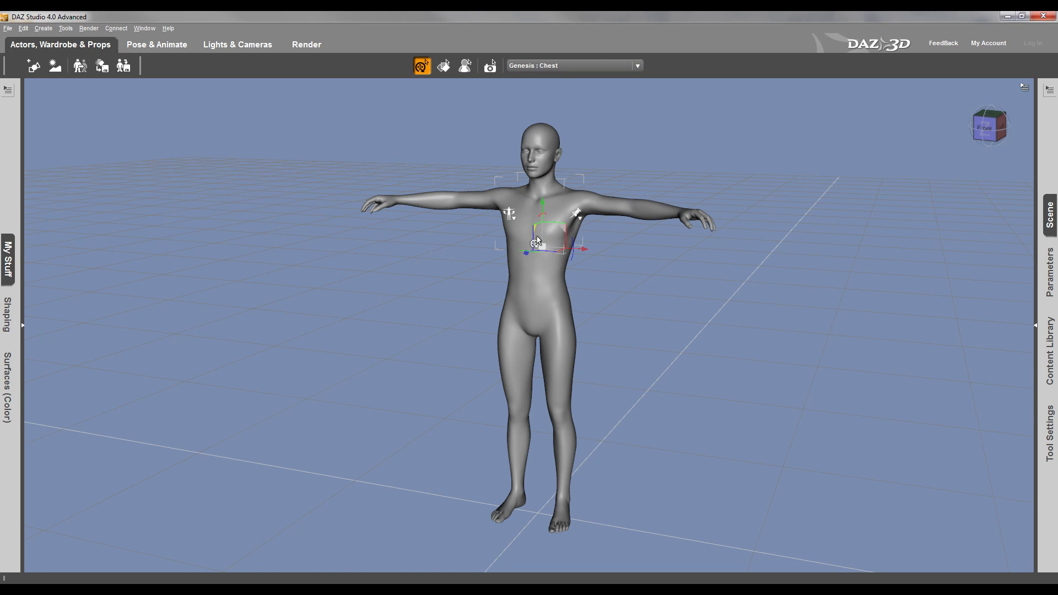
click(637, 66)
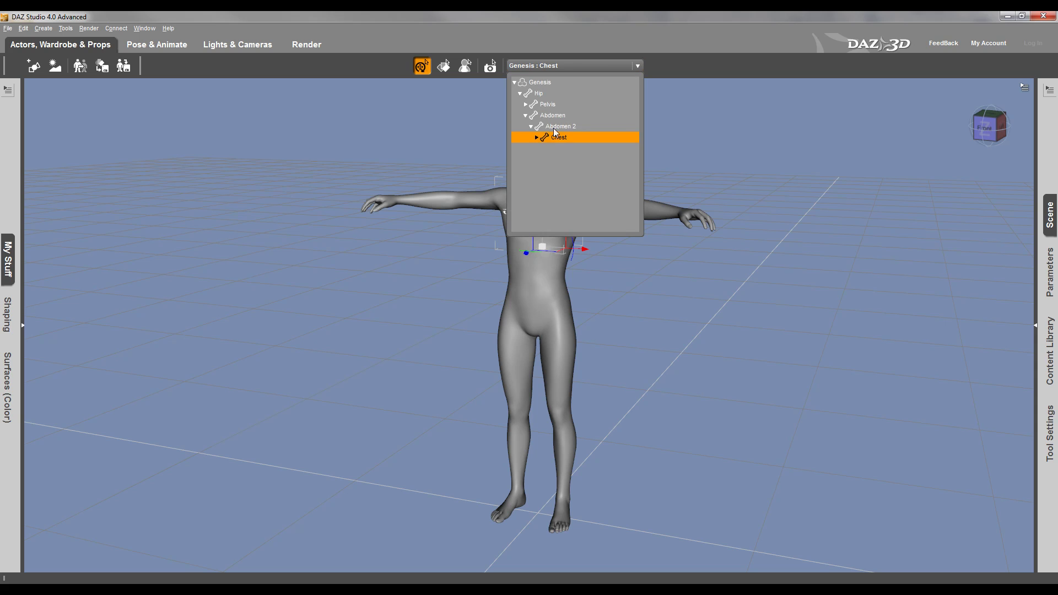
click(548, 127)
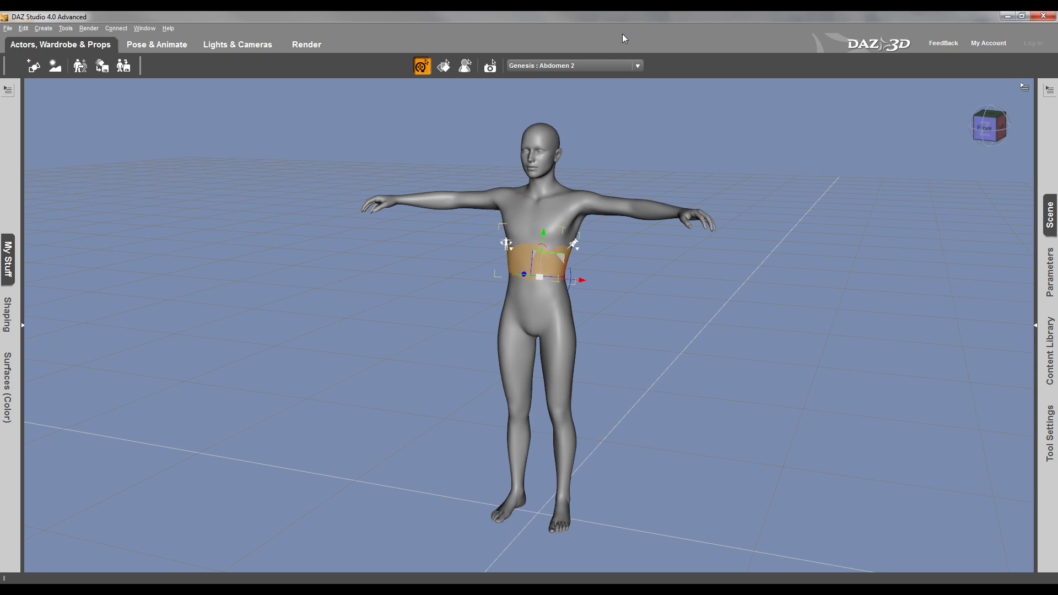
Expand the Genesis bone hierarchy down the left arm in the scene selection widget and select Left Hand.
click(625, 68)
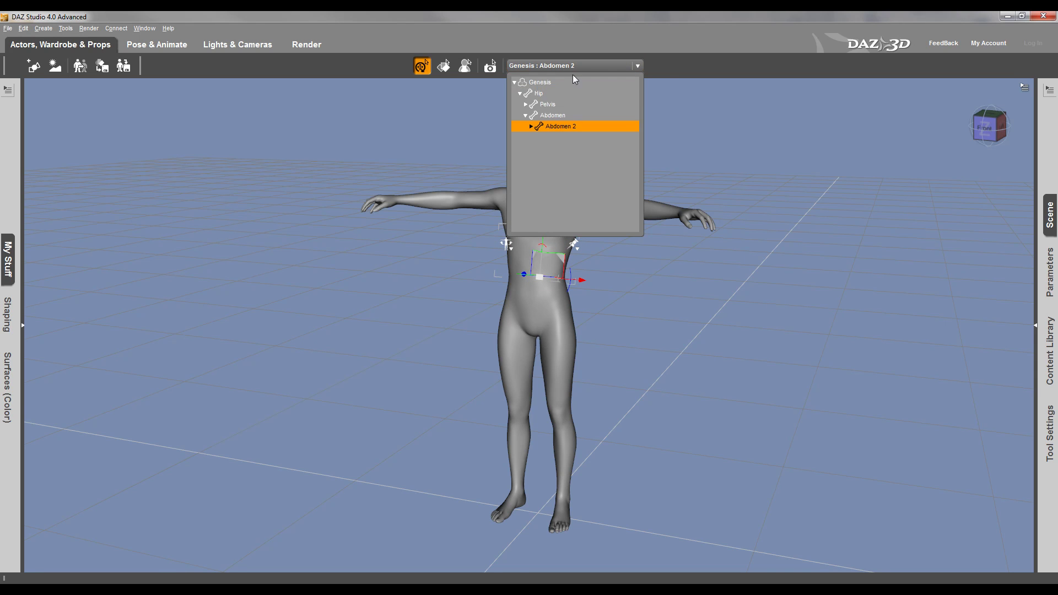
click(531, 127)
click(536, 137)
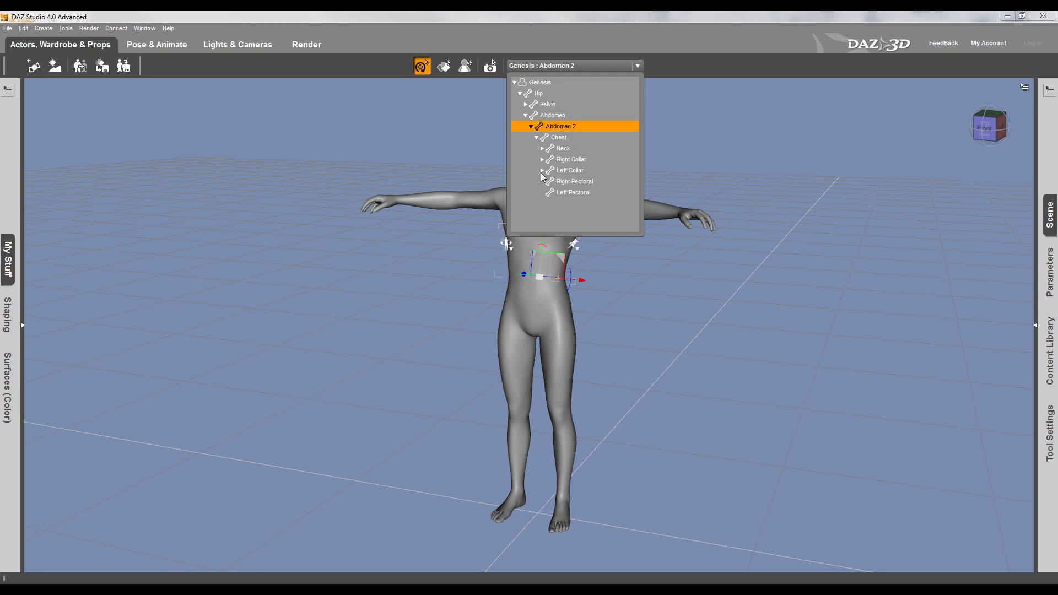
click(573, 182)
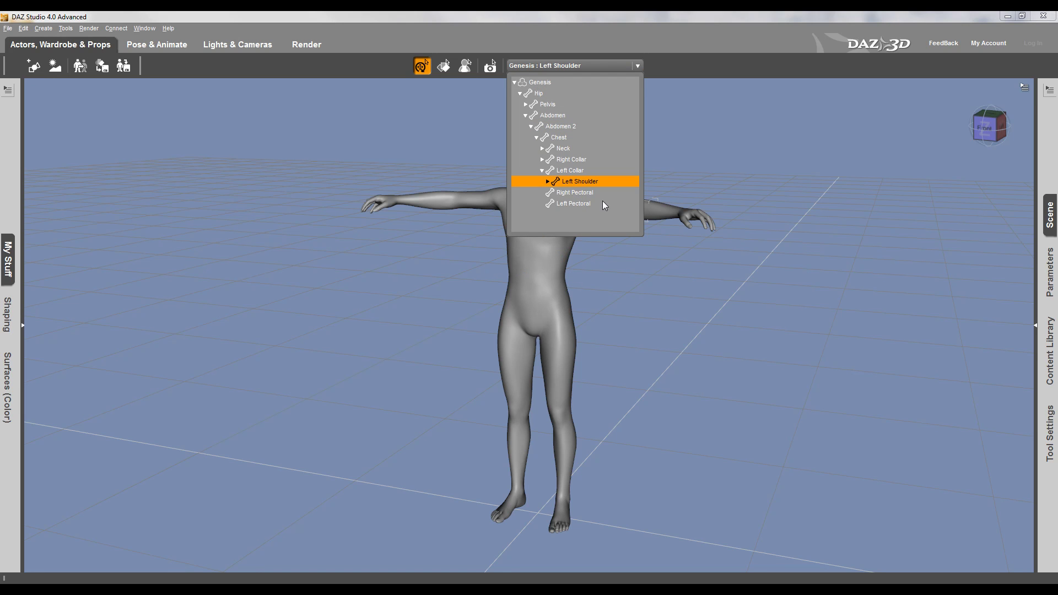
click(553, 193)
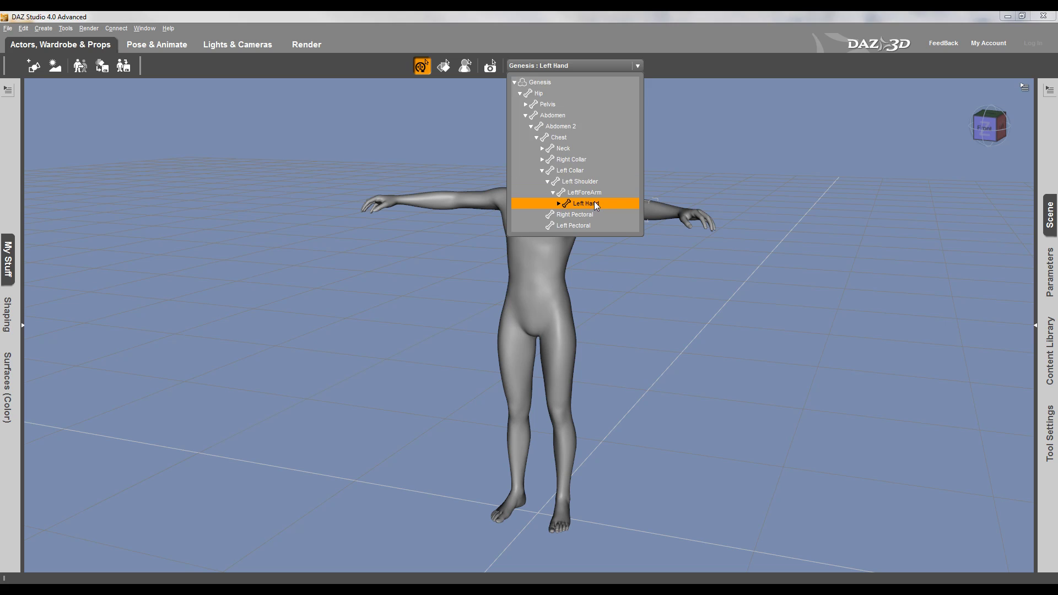
click(595, 202)
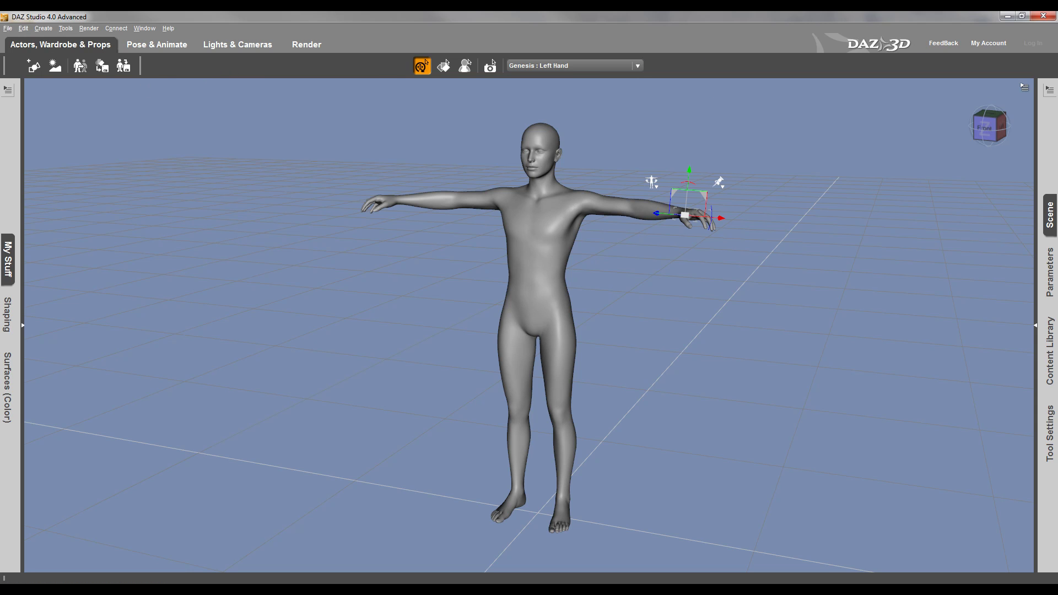
Reopen the interface customization, set the viewport's Rotate mouse modifier to Ctrl+LeftMB, and accept the change.
click(23, 28)
click(48, 144)
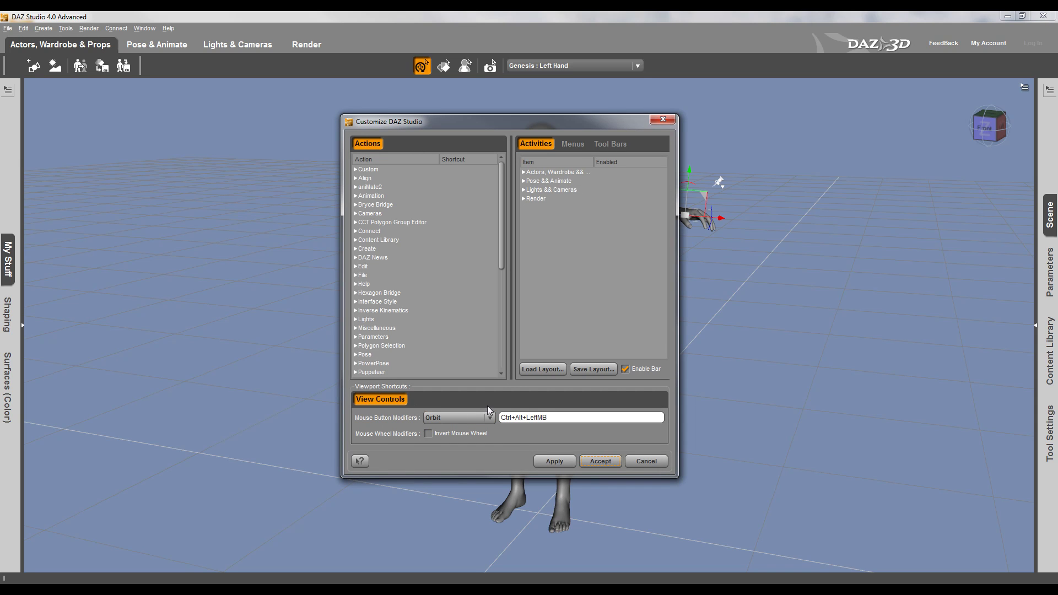
drag(559, 122, 320, 118)
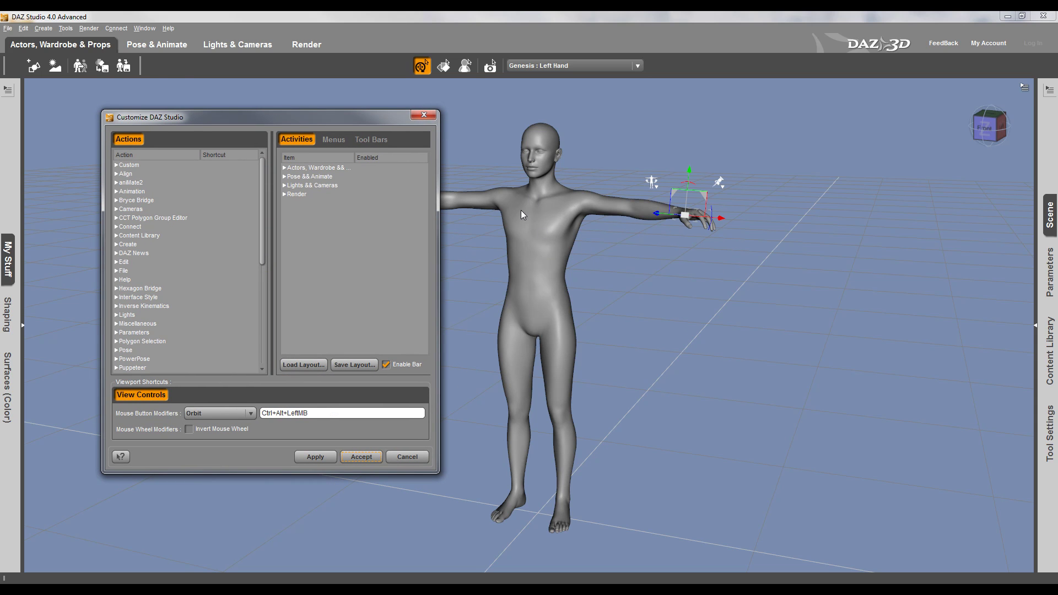
click(251, 413)
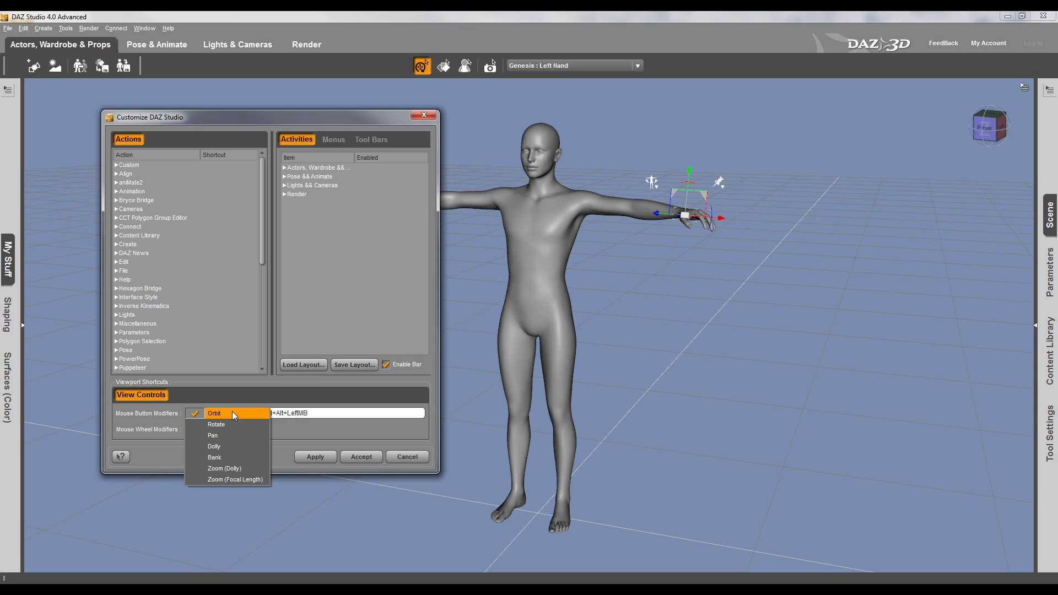
click(229, 427)
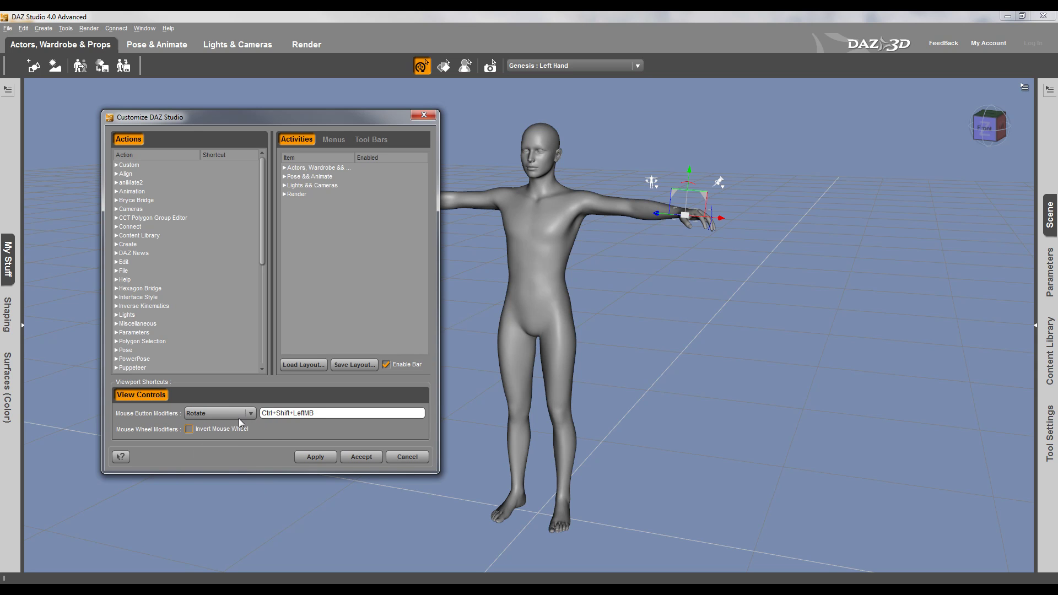
click(334, 413)
click(332, 412)
ctrl+click(333, 412)
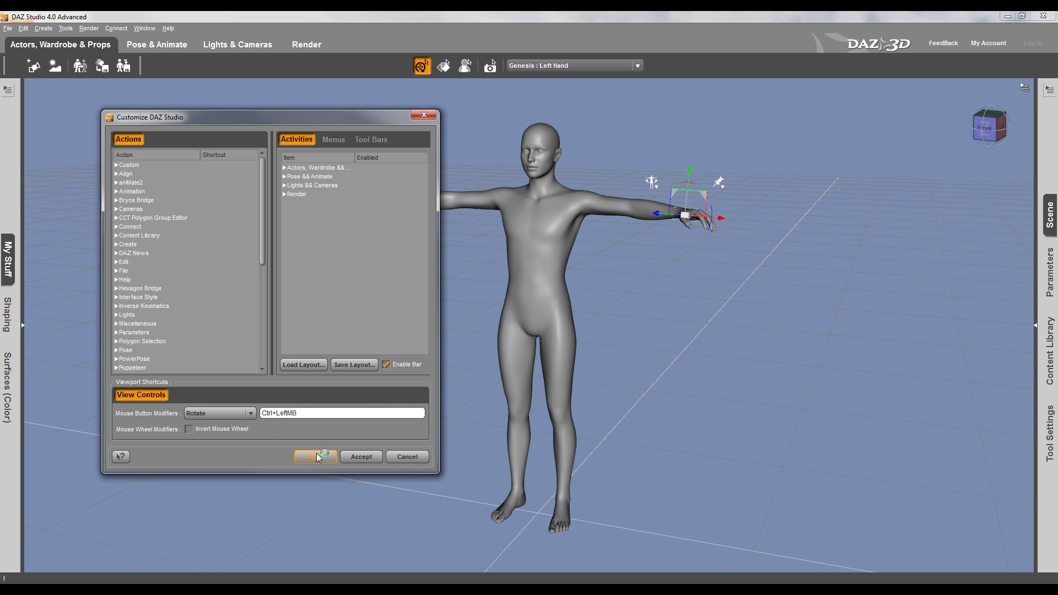
click(362, 456)
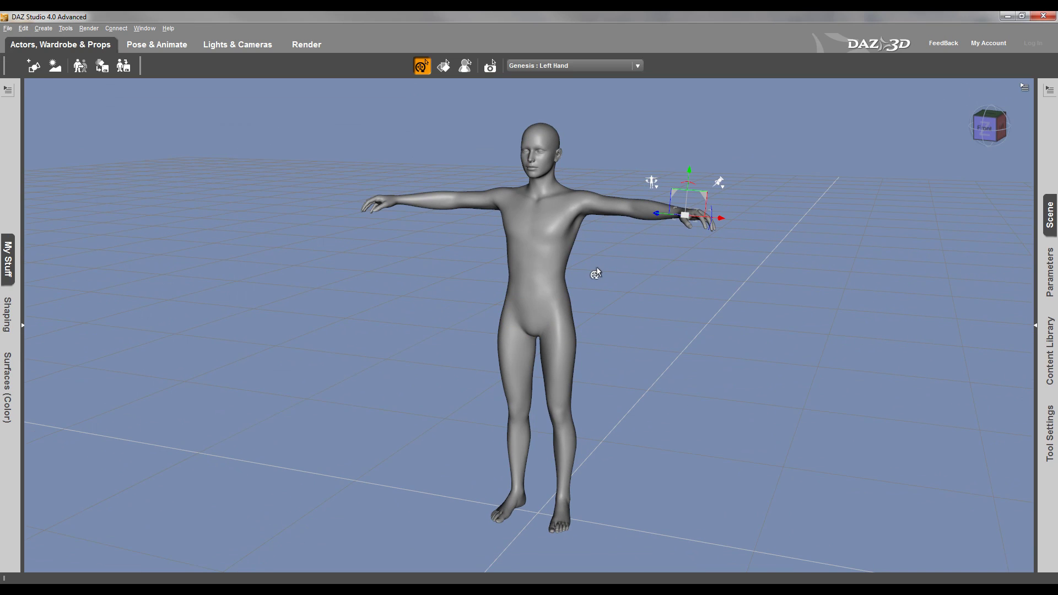
Clear the selection and test how the mouse wheel zooms the viewport out from and in on the figure.
click(593, 275)
scroll(584, 292, down, 1)
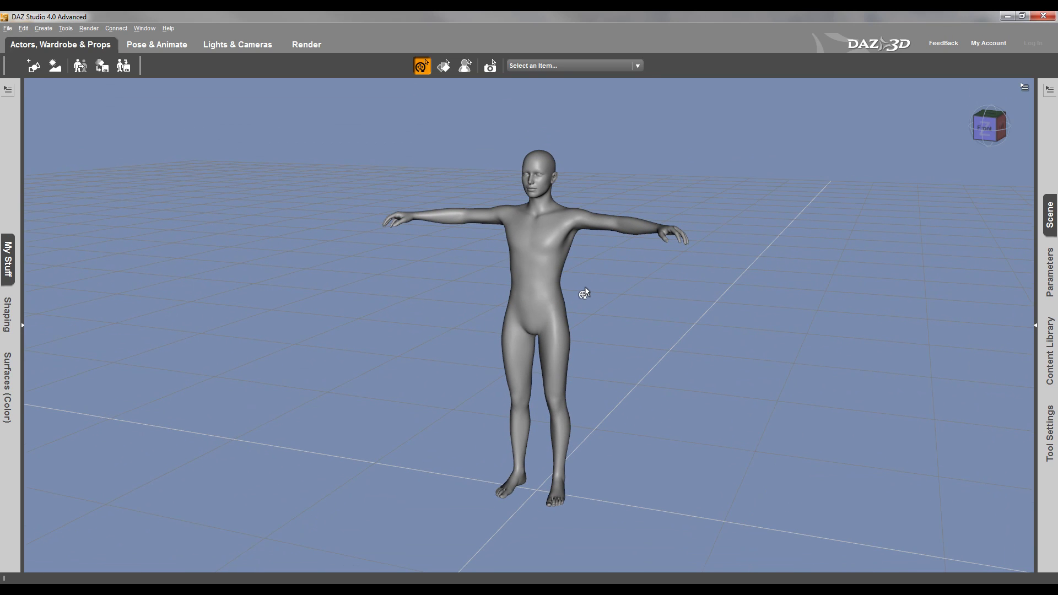
scroll(584, 292, down, 2)
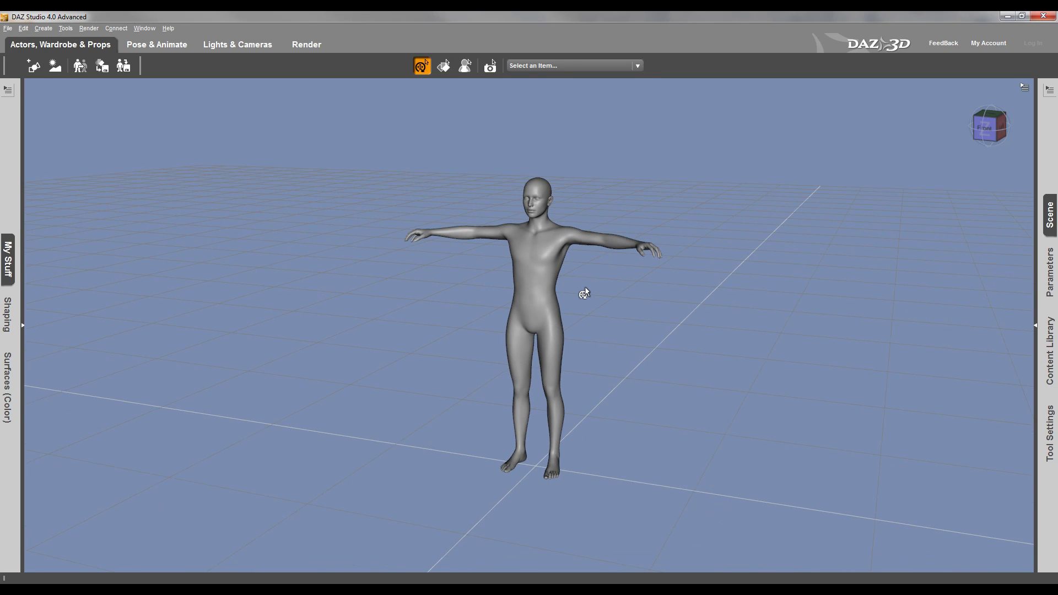
scroll(585, 292, down, 4)
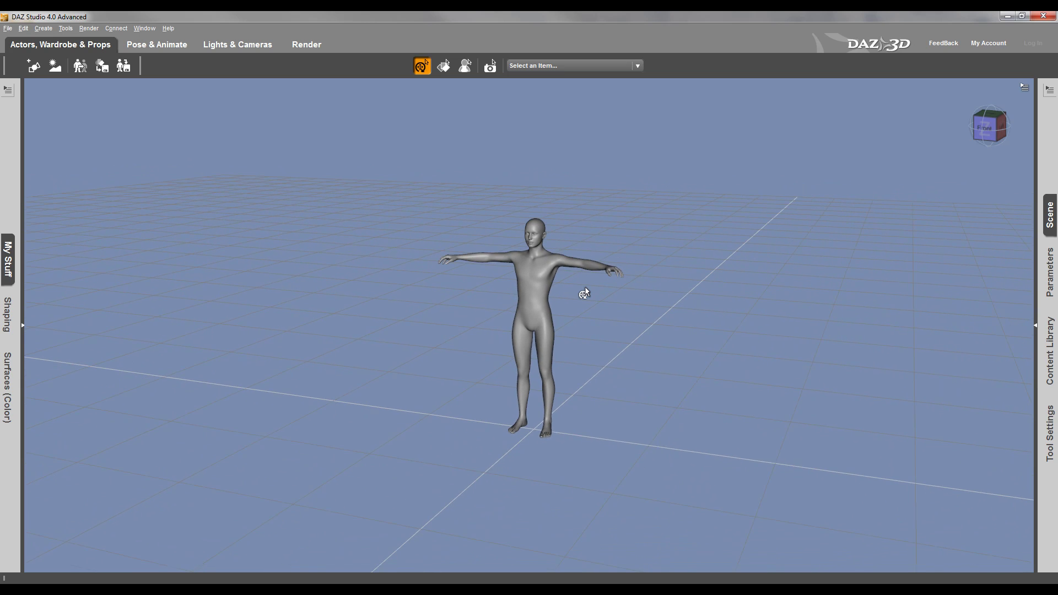
scroll(585, 292, down, 3)
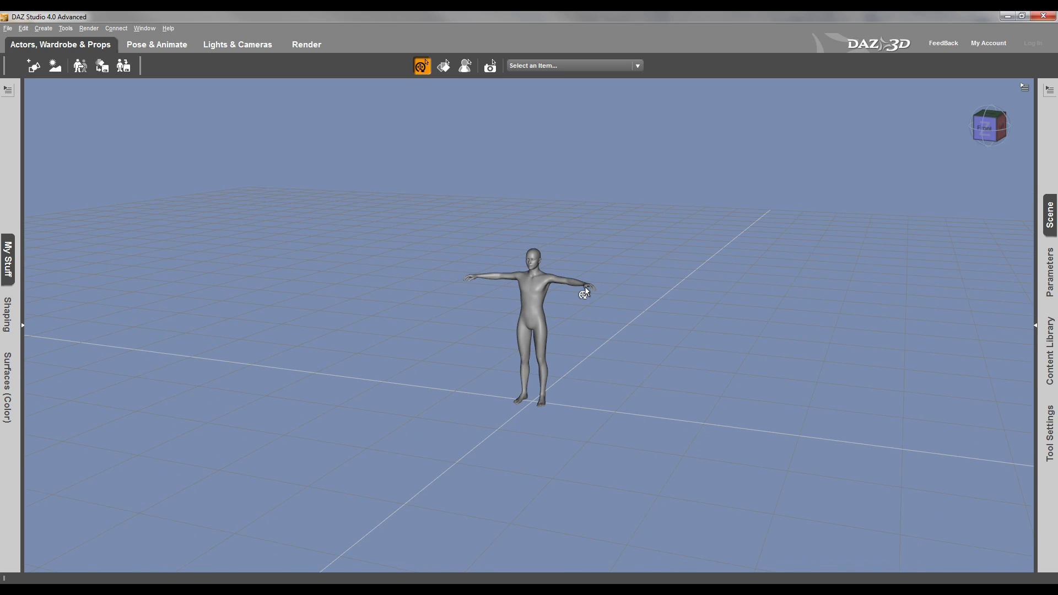
scroll(585, 292, up, 5)
scroll(584, 292, down, 2)
scroll(585, 292, up, 2)
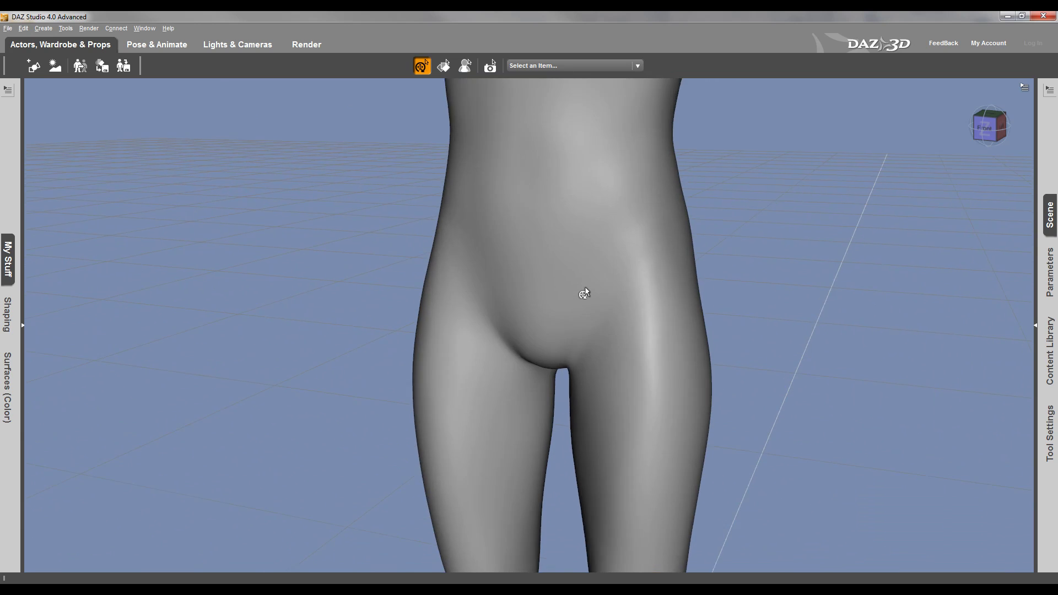
scroll(585, 292, down, 1)
scroll(584, 292, down, 3)
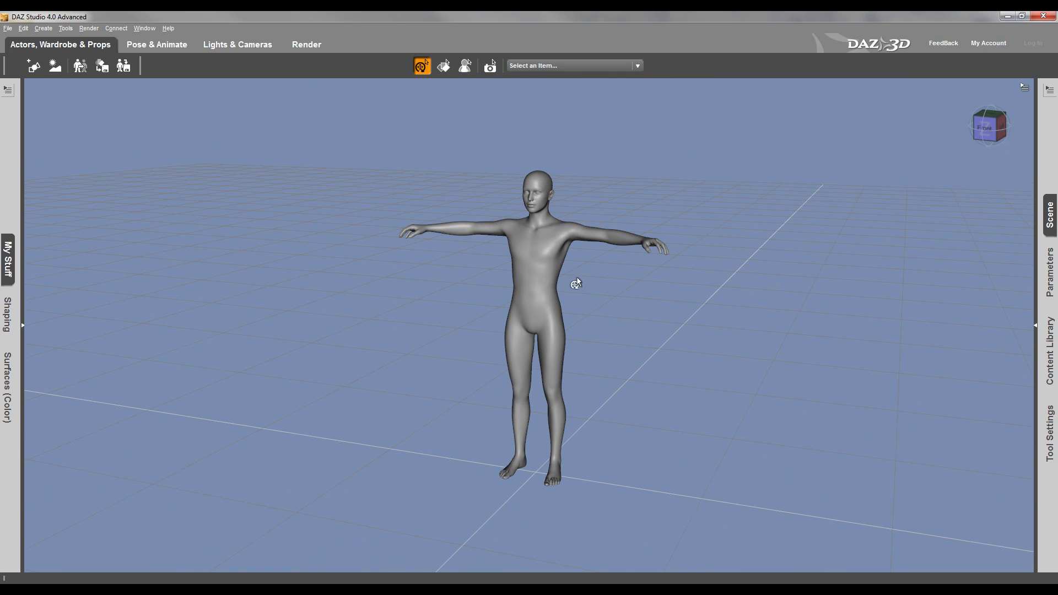
Open the interface customization, enable Invert Mouse Wheel for the viewport's view controls, and accept the change.
click(23, 28)
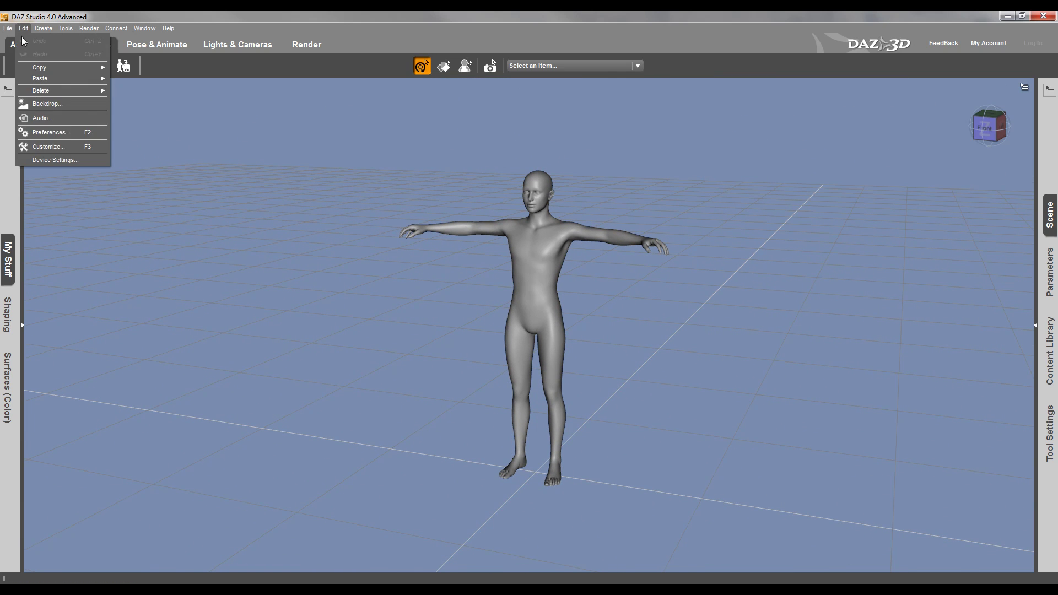
click(57, 146)
click(189, 429)
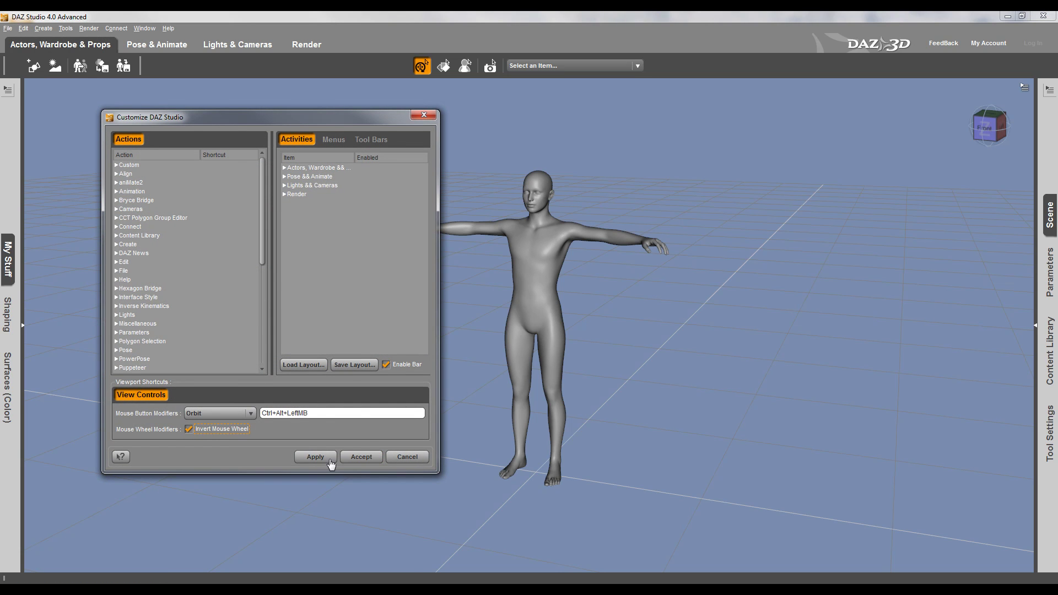
click(352, 457)
Test the inverted mouse wheel by zooming the viewport in and out on the figure, and shift the view slightly.
scroll(570, 359, down, 2)
scroll(570, 360, up, 2)
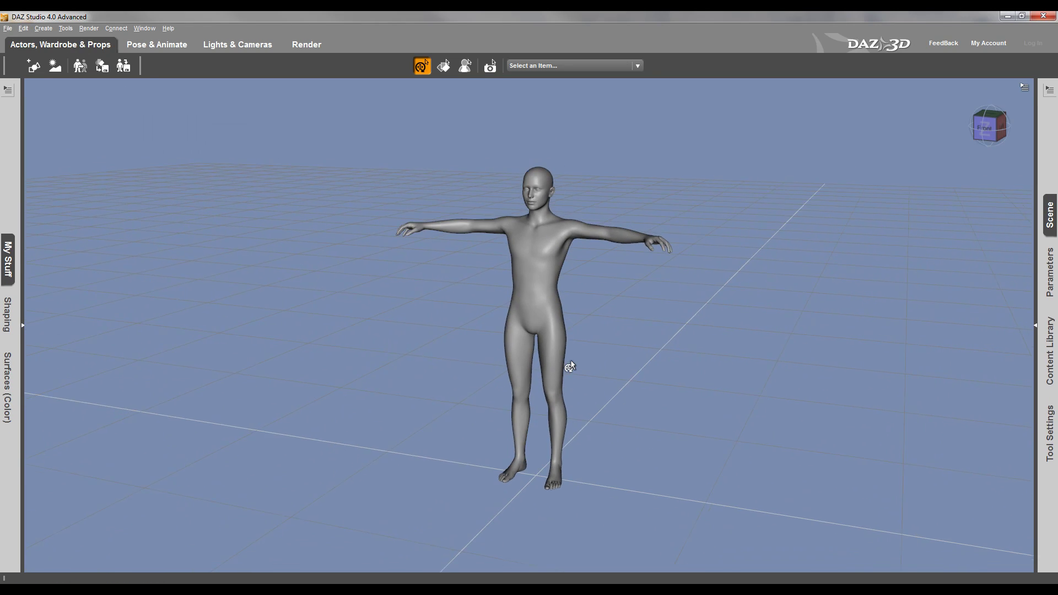
scroll(570, 360, down, 3)
scroll(570, 359, up, 4)
scroll(570, 359, down, 3)
drag(608, 292, 629, 283)
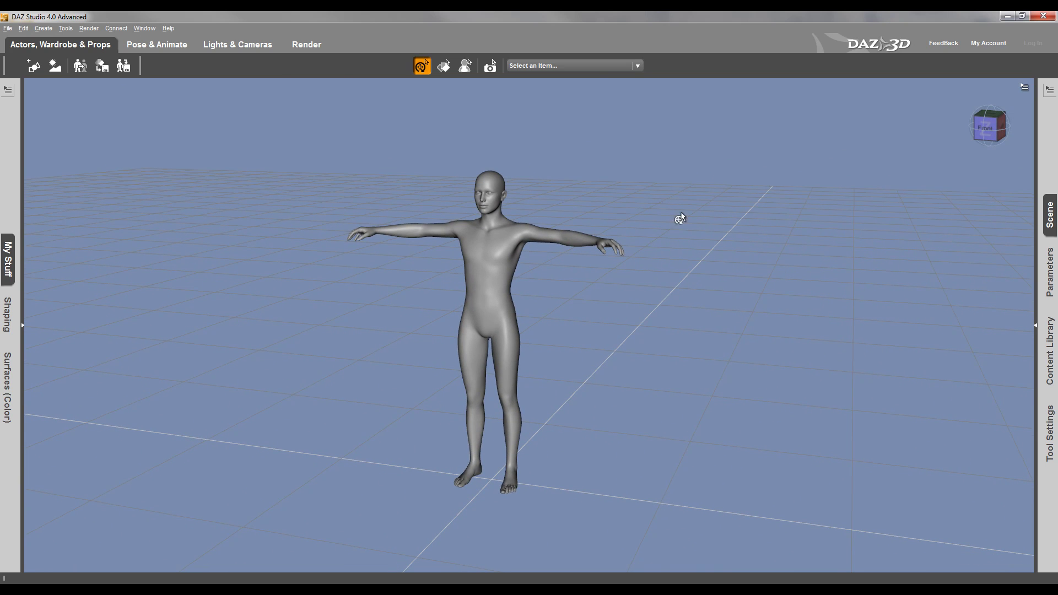
Reopen the interface customization and reposition its window beside the figure to review the available options.
click(25, 32)
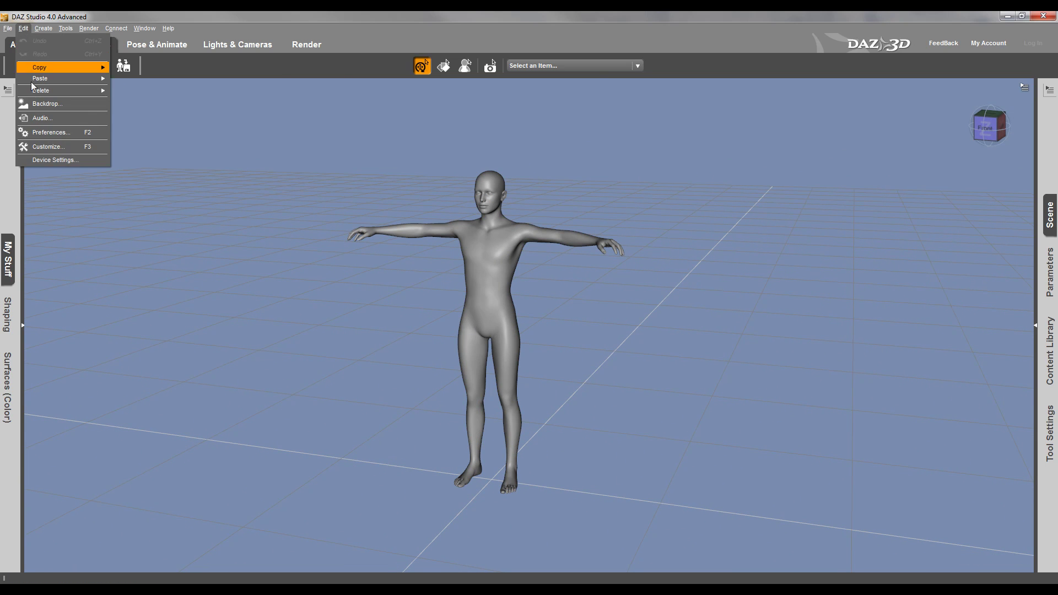
click(50, 157)
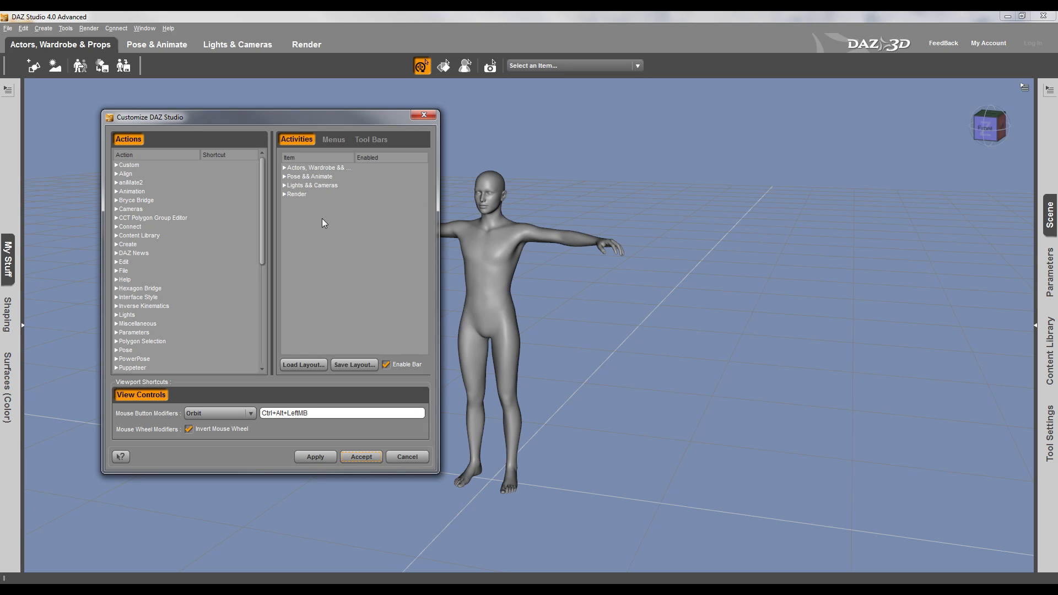
mouse_move(218, 115)
mouse_down()
mouse_move(661, 117)
mouse_move(202, 111)
mouse_up()
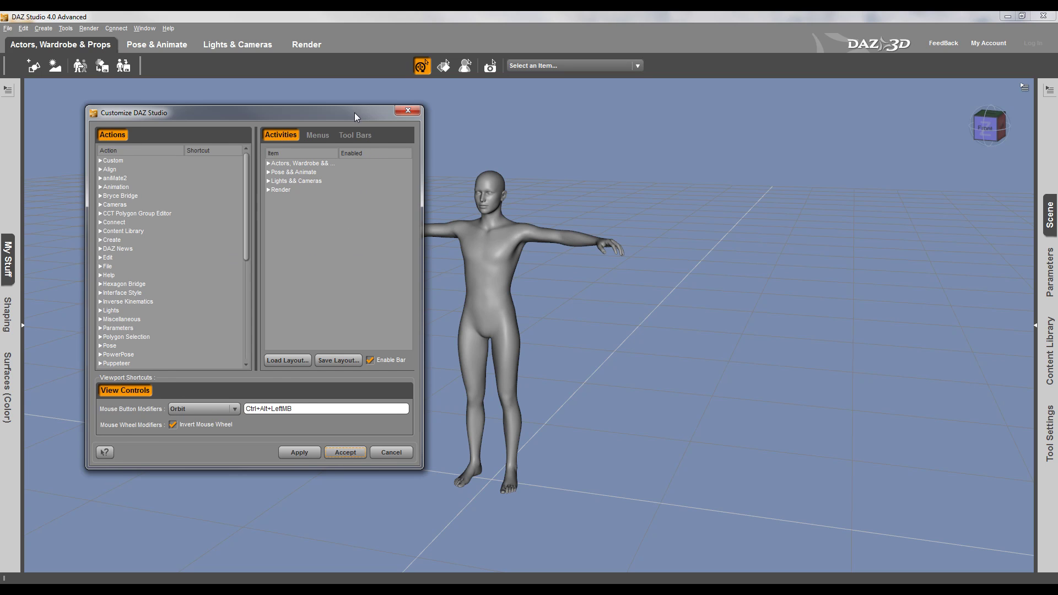
drag(354, 113, 368, 112)
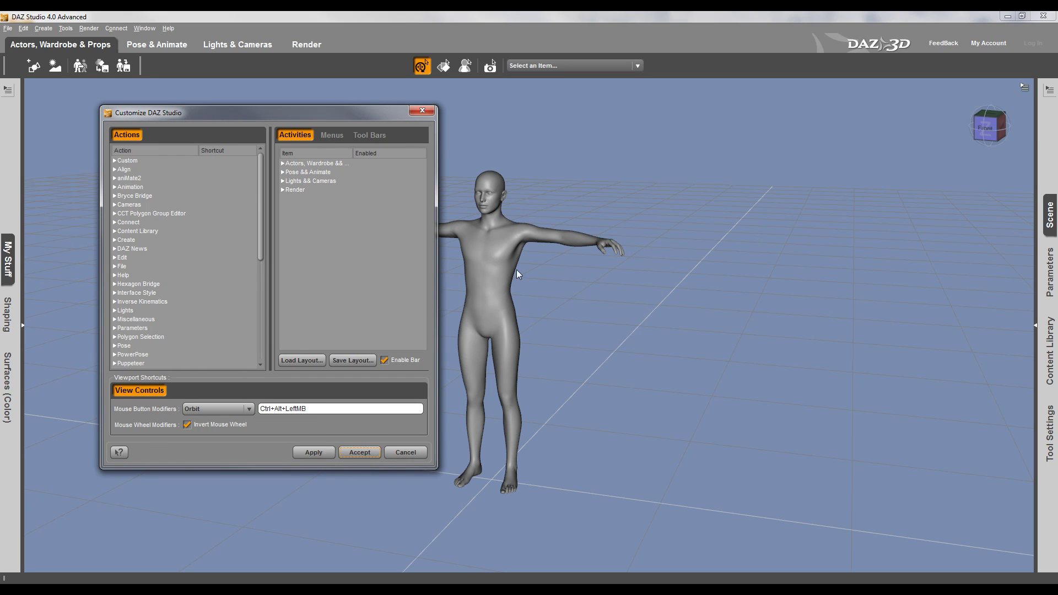